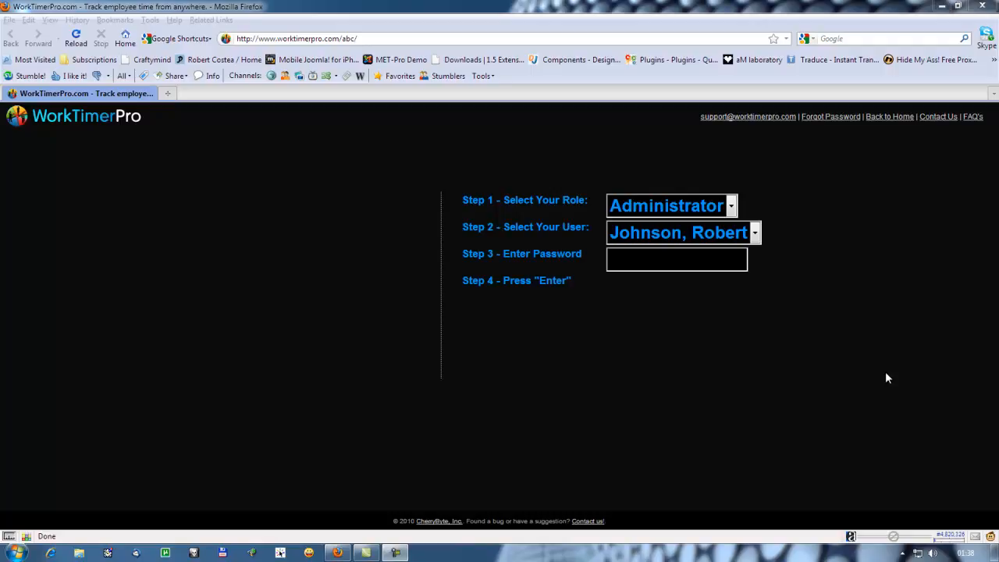
Enter the administrator's account password and log in.
click(716, 263)
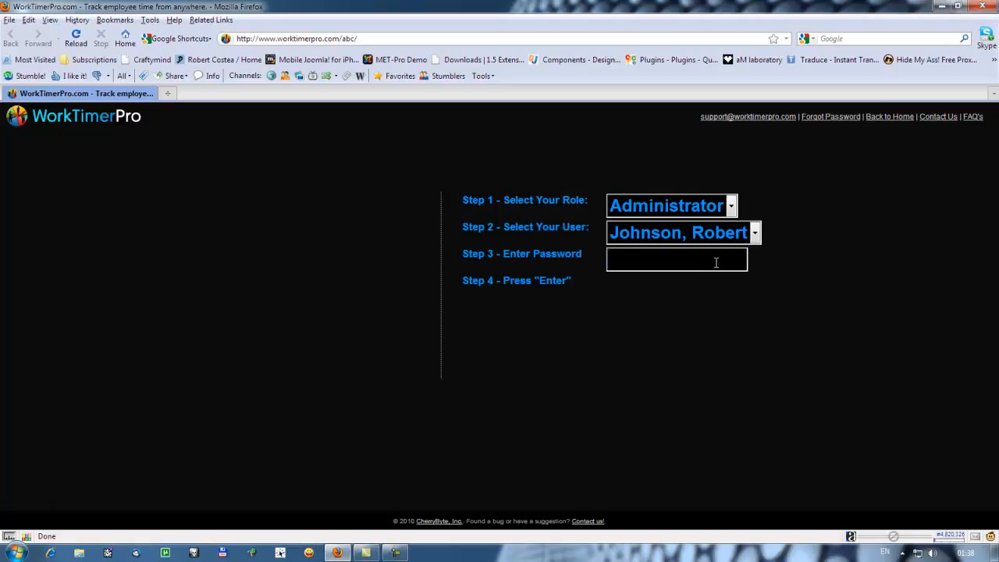
text(**********)
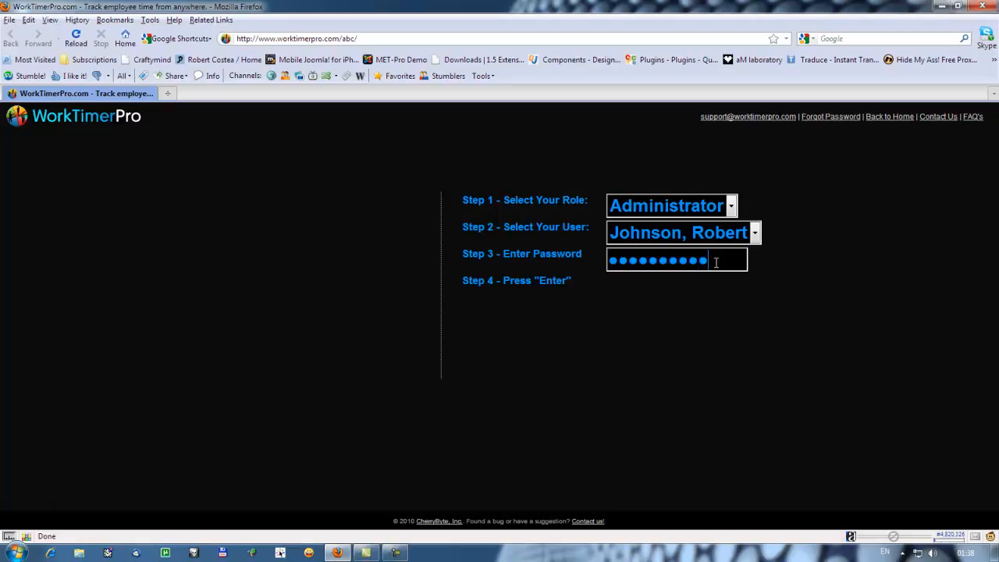
key(Return)
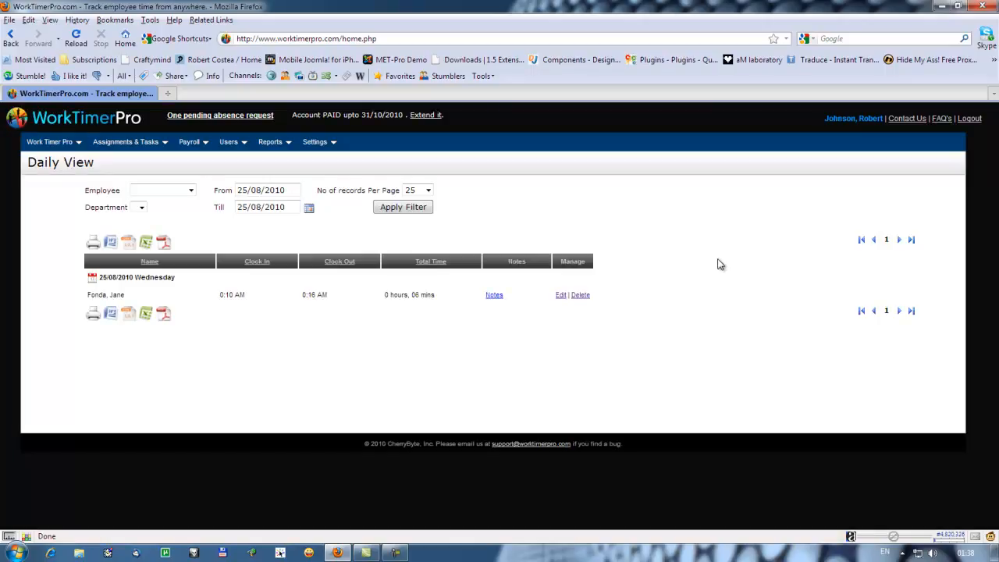
Go to the customers list and start a new client record.
mouse_move(233, 143)
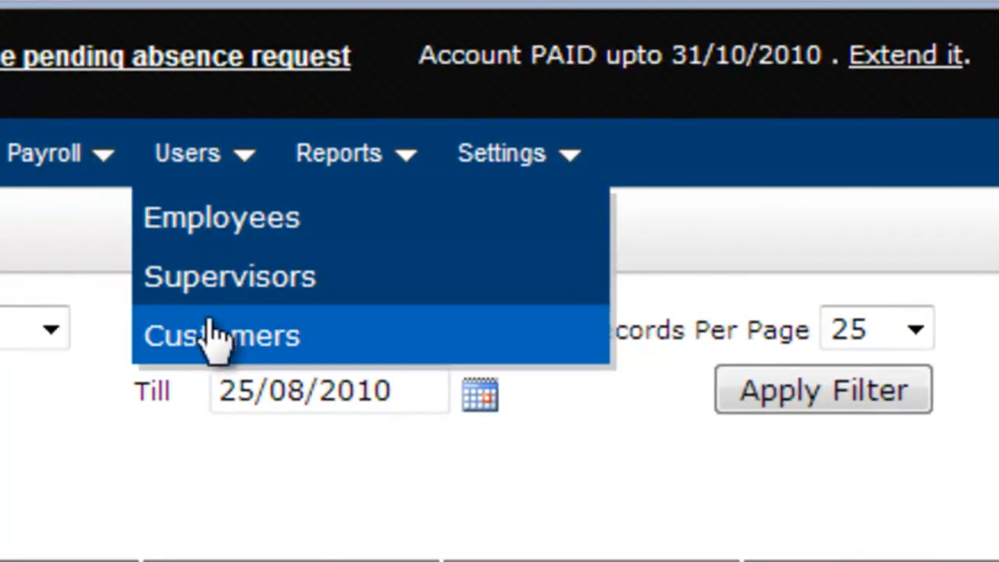
click(213, 339)
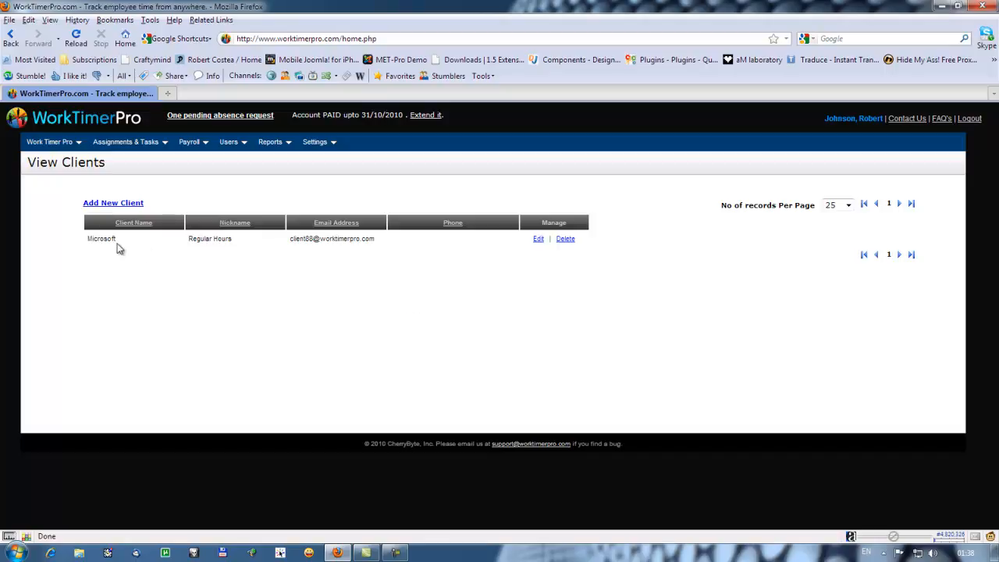
drag(118, 240, 82, 238)
click(189, 277)
click(134, 204)
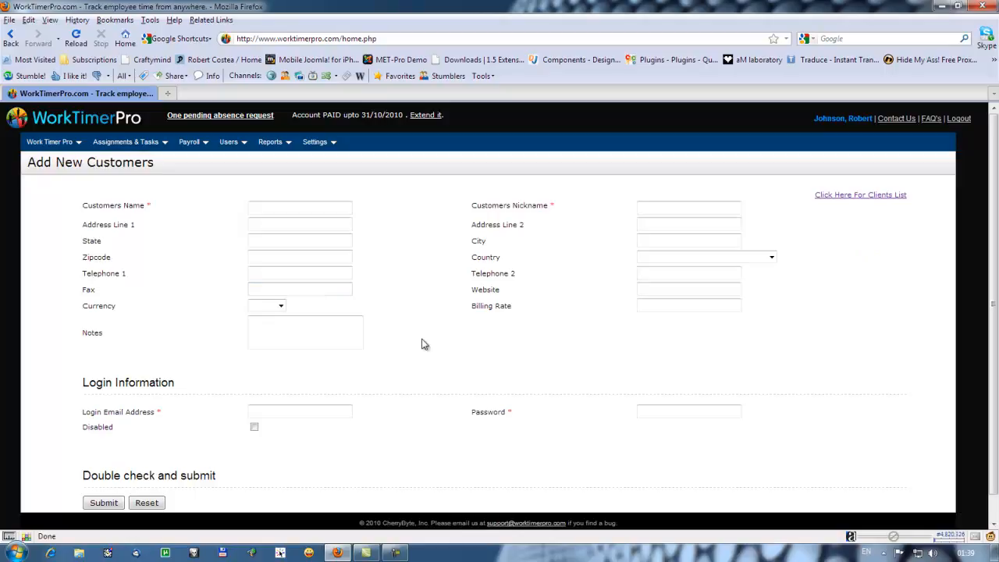
Enter Rel Computer as the customer's name and rel as the nickname.
click(316, 210)
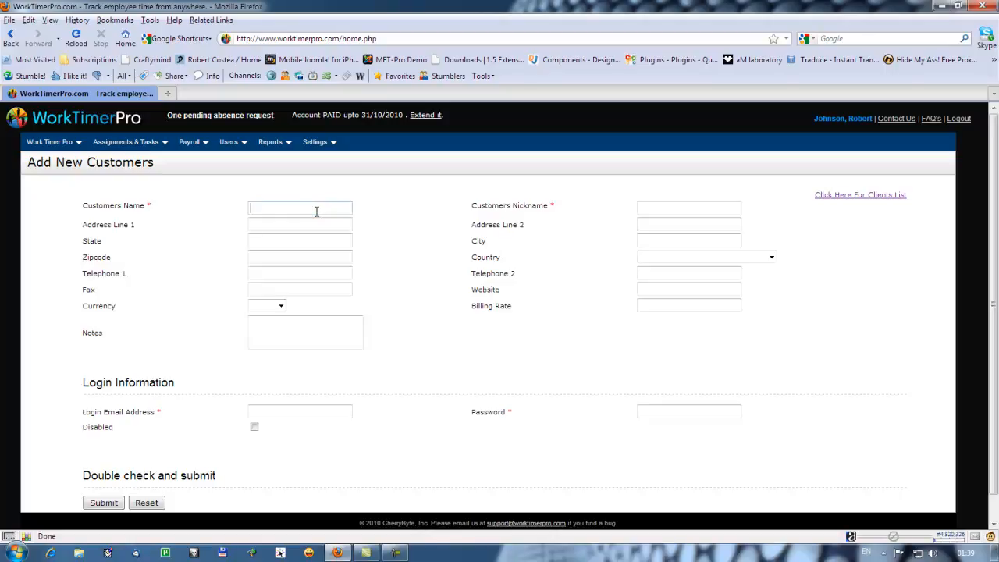
text(Rel Computer)
click(669, 204)
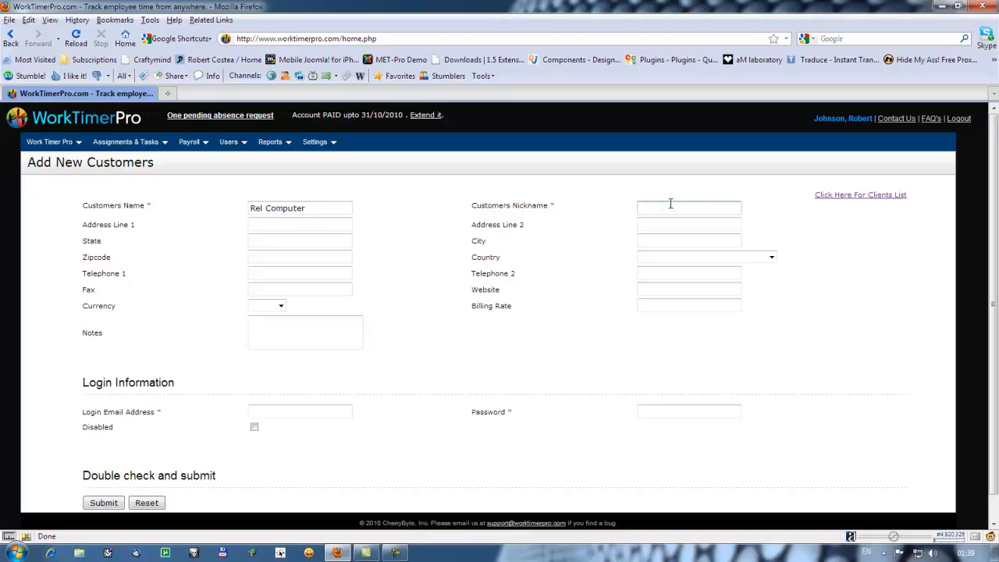
text(rel)
Fill in the customer's street address, set the state to NY and choose United States as the country.
click(310, 224)
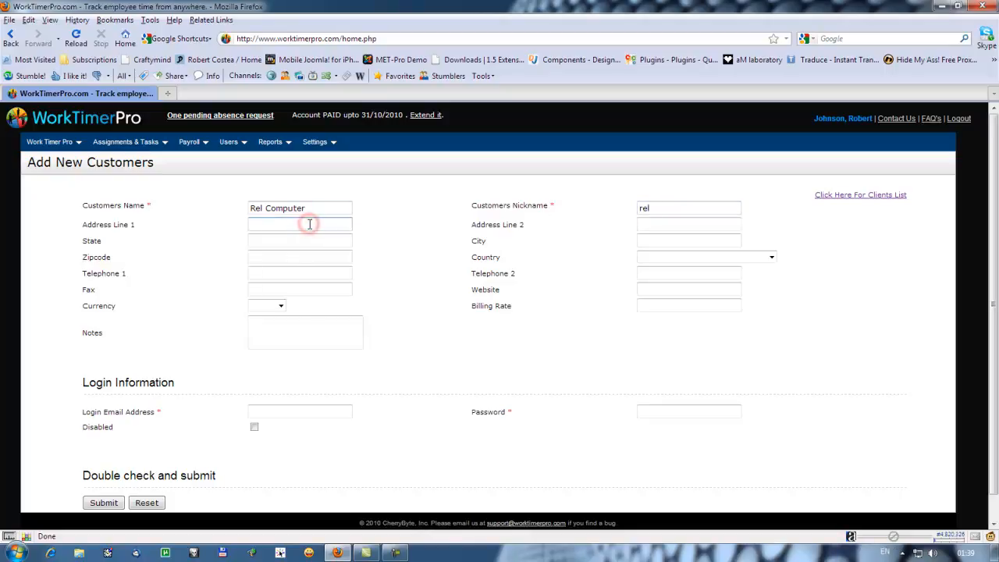
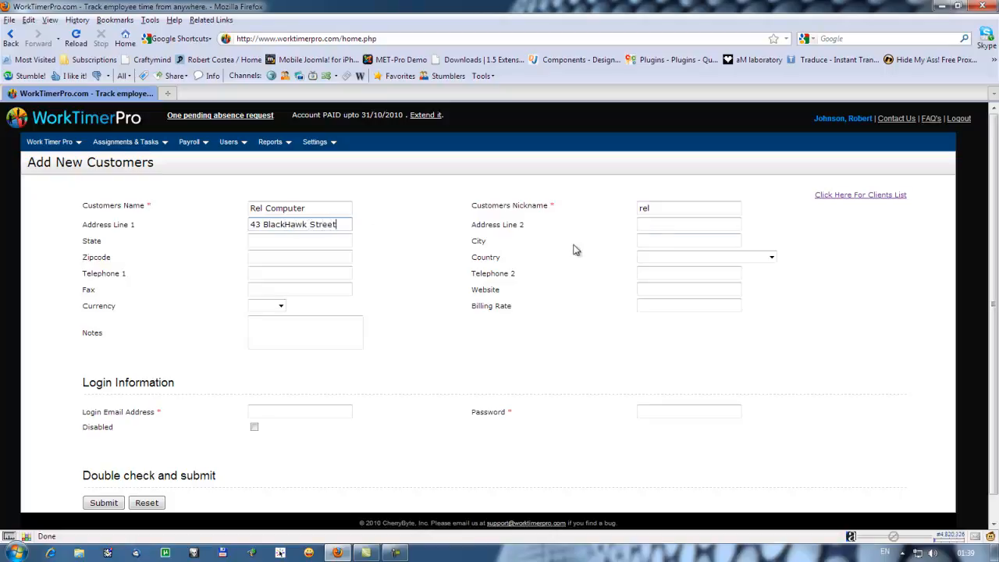
click(289, 237)
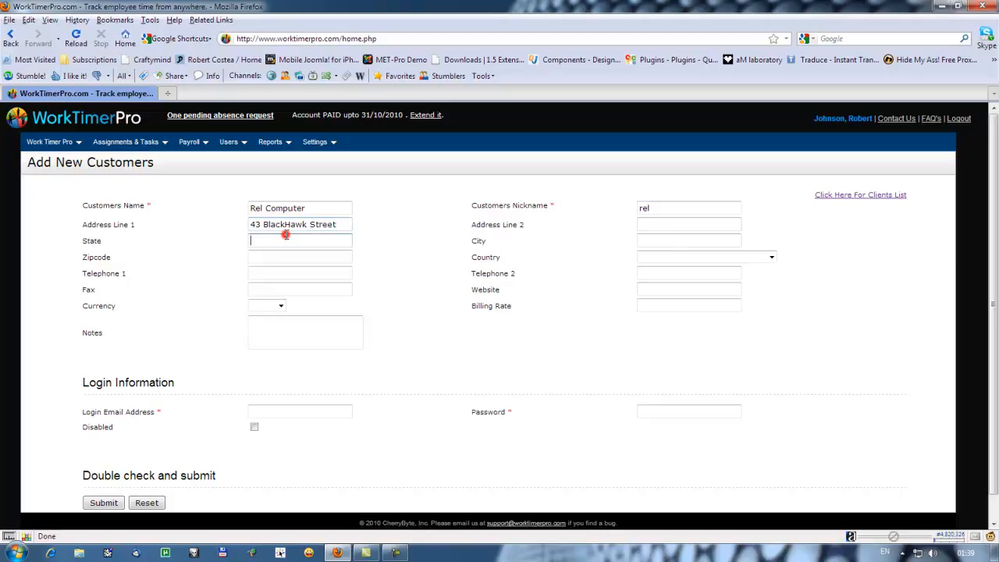
text(NY)
click(772, 257)
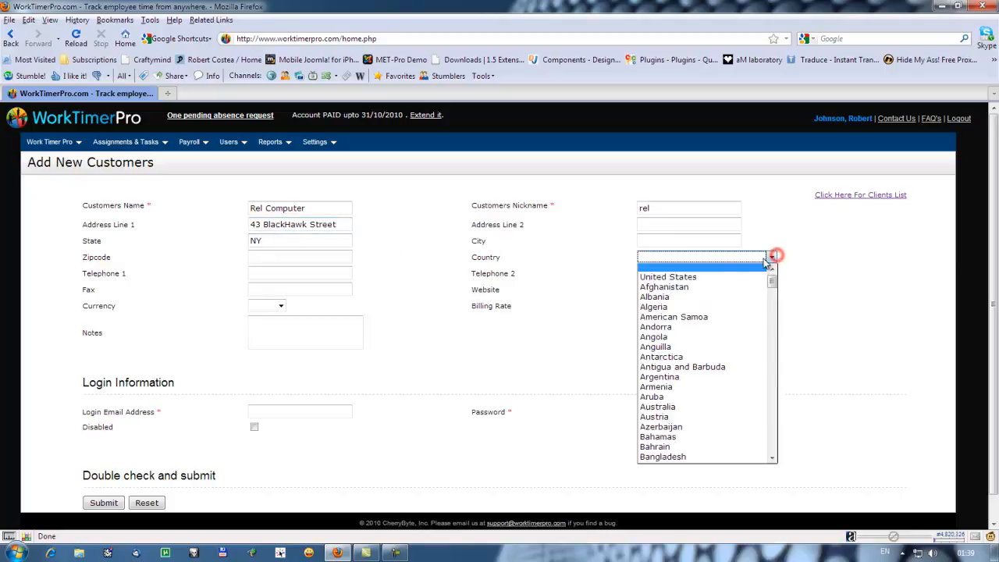
click(720, 277)
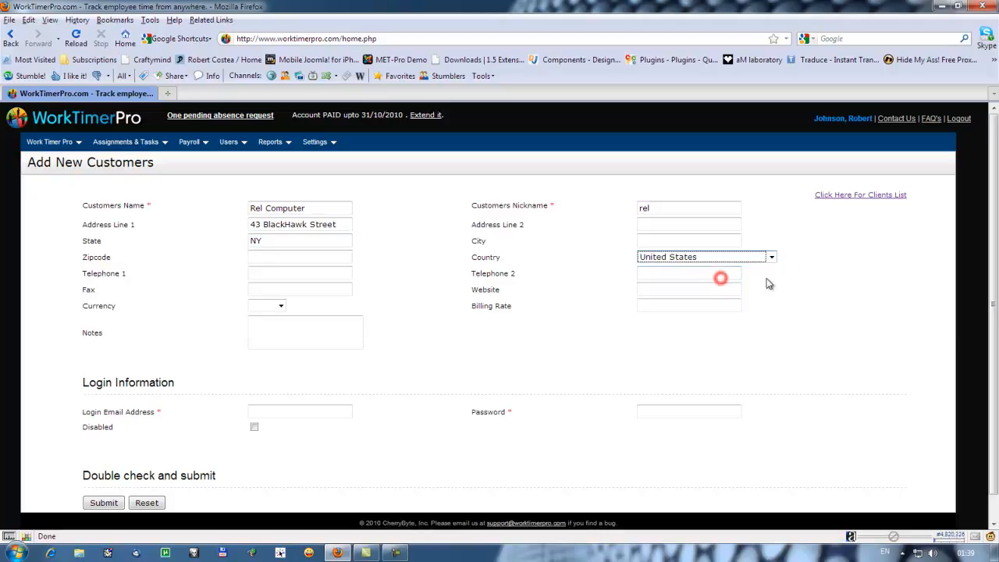
Set the customer's currency to USD and the billing rate to 42.
click(281, 305)
click(270, 324)
click(665, 304)
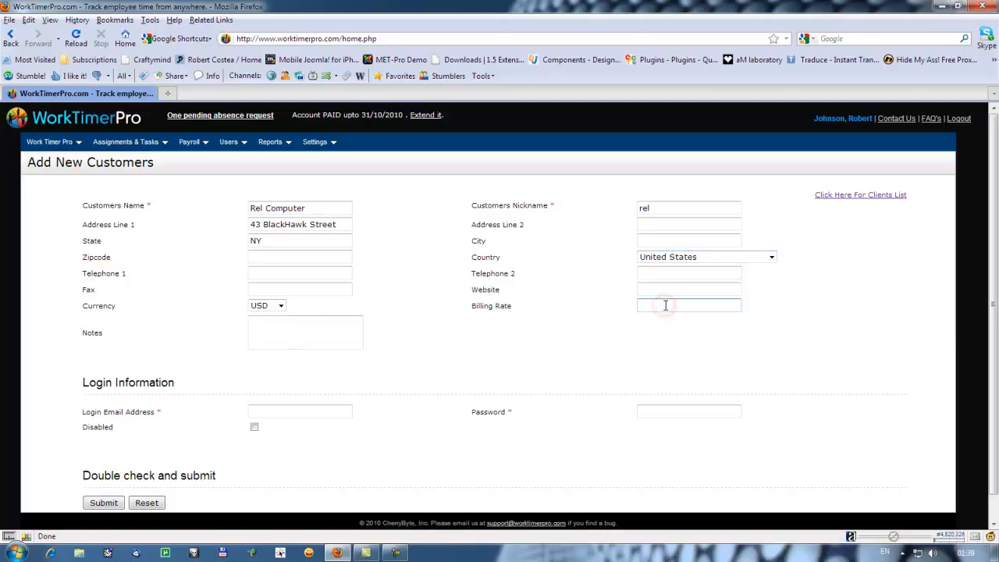
text(42)
Enter the customer's login email address and password, leaving the login enabled.
click(303, 412)
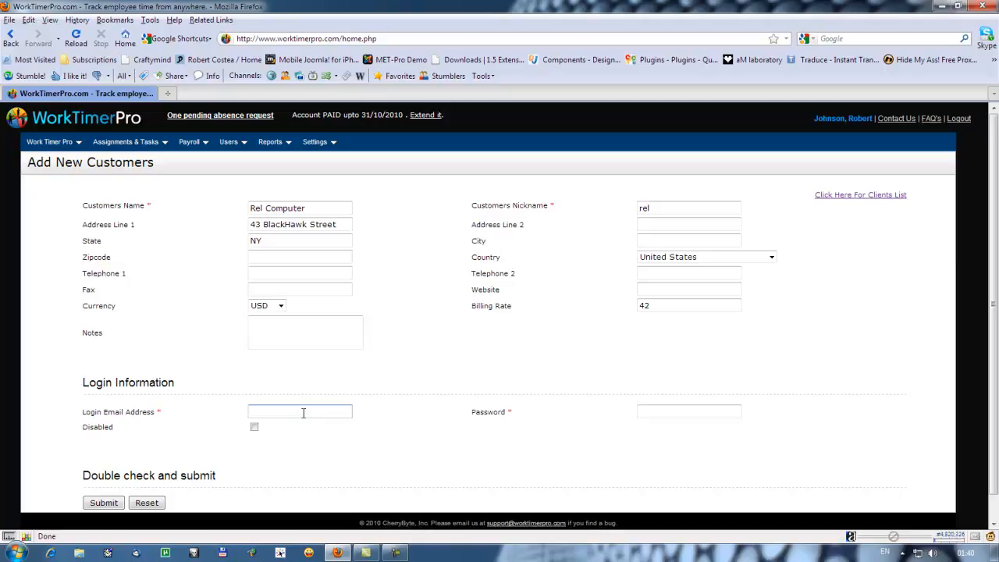
text(relcomputer@test.com)
click(659, 412)
text(test123456)
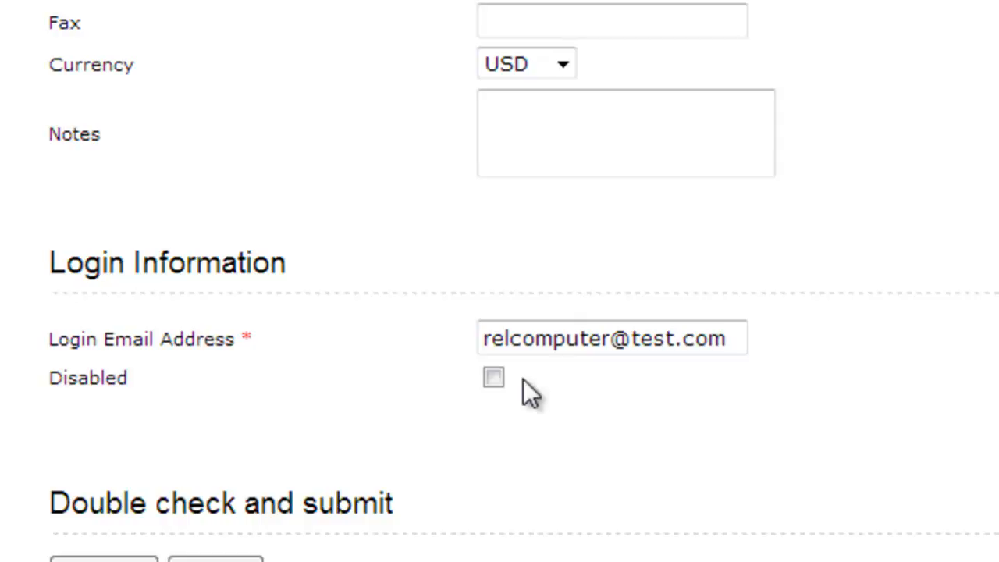
click(501, 383)
click(499, 381)
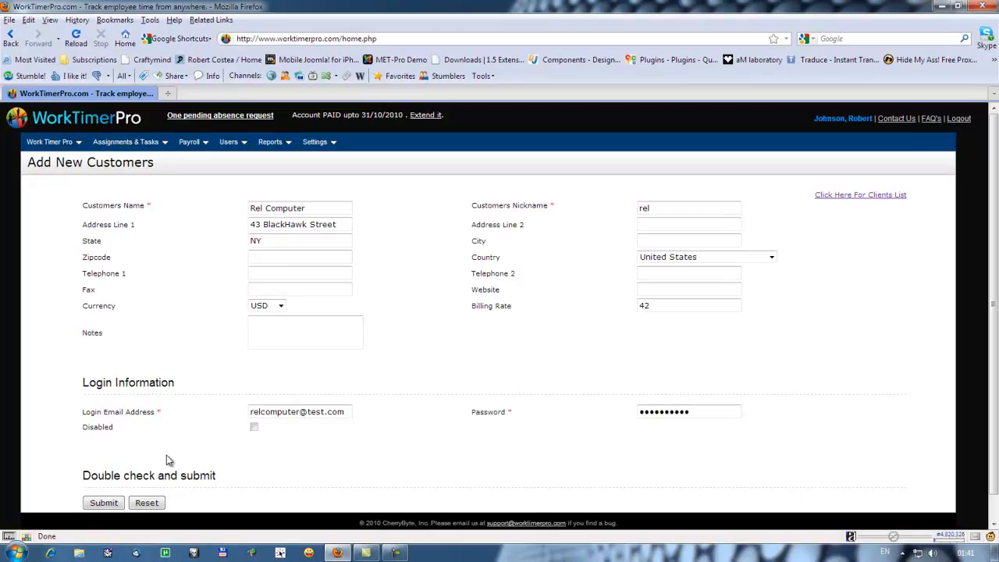
Submit the new customer record, dismiss the confirmation and return to the clients list.
click(105, 504)
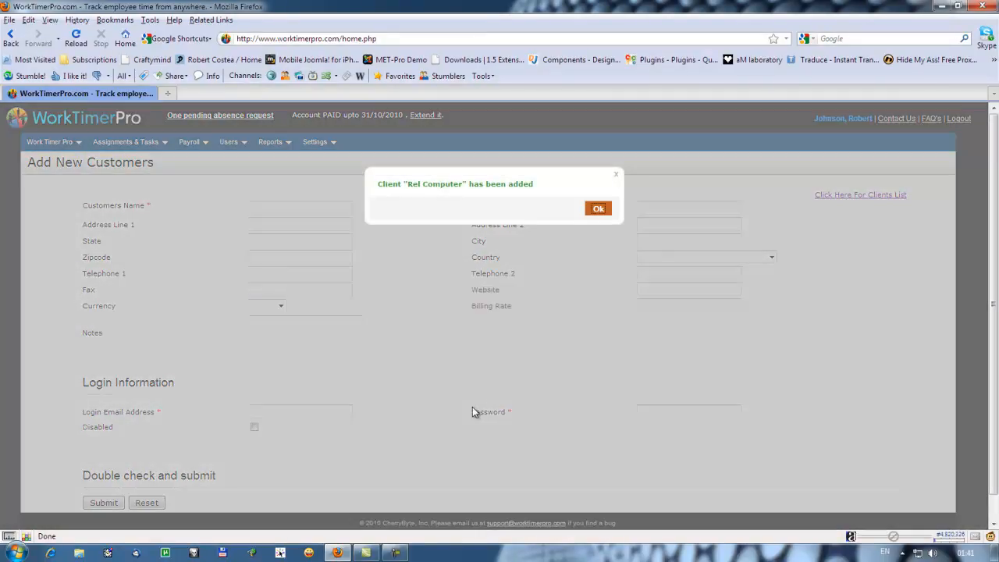
click(599, 209)
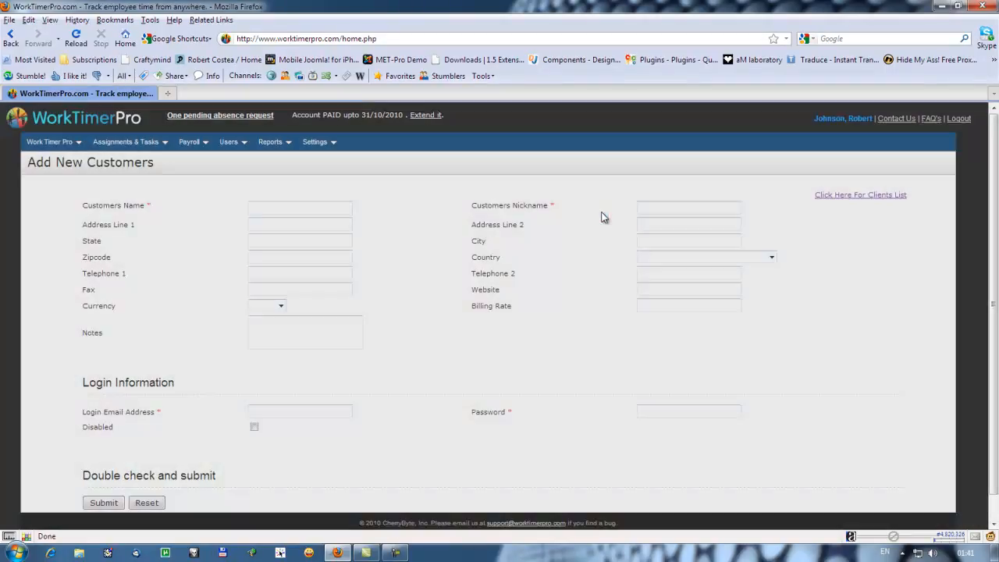
click(867, 196)
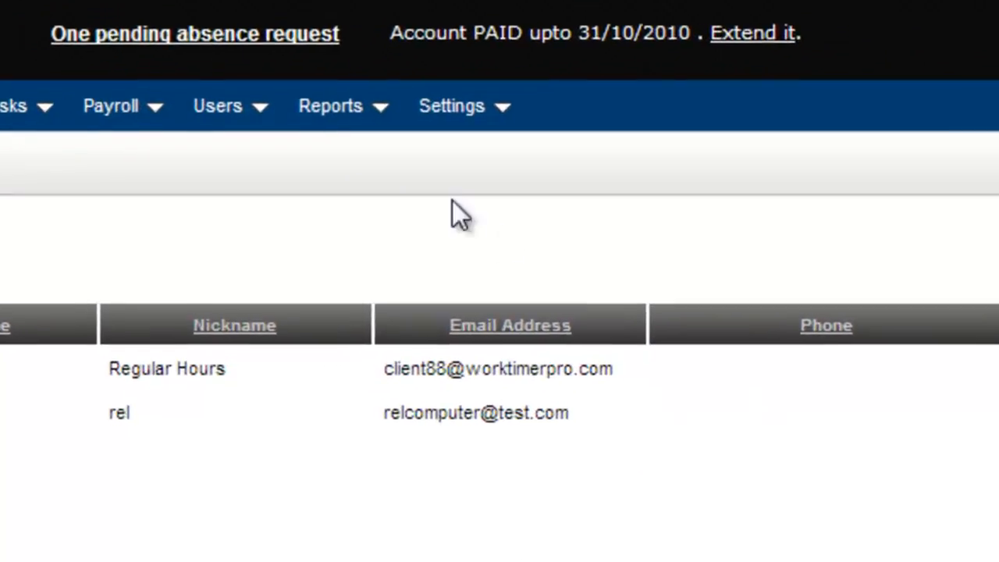
Go to the employees list and start a new employee record.
click(220, 109)
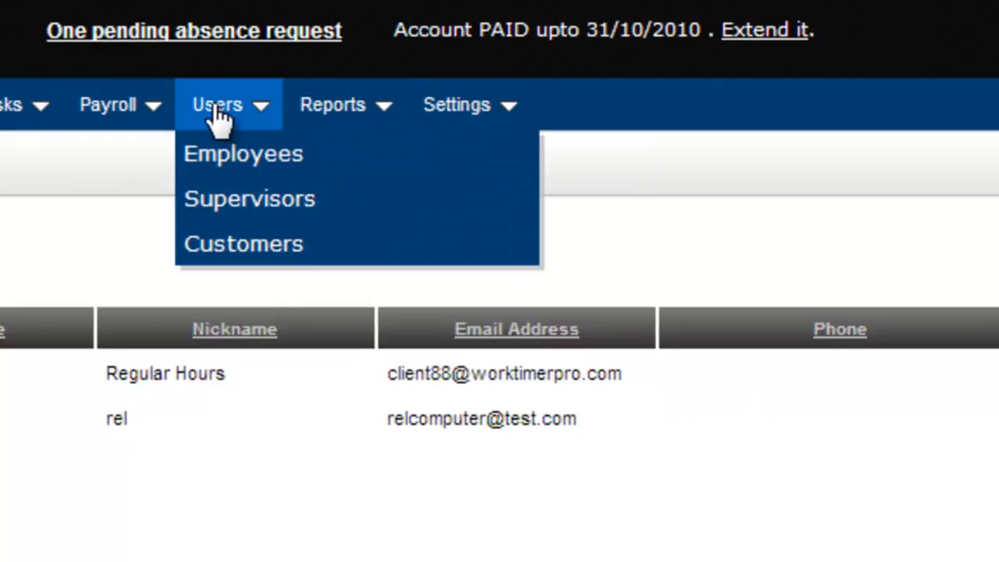
click(223, 156)
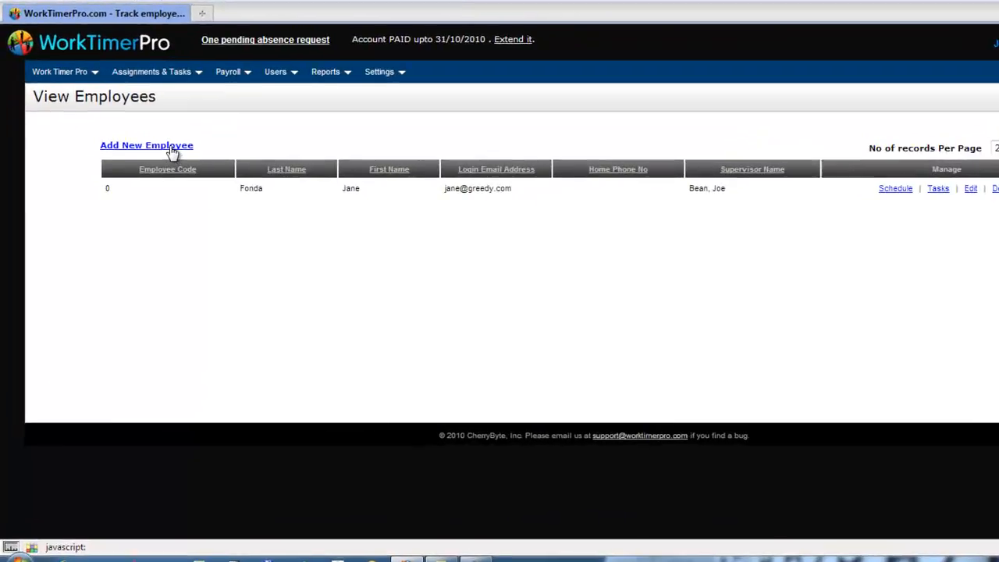
click(147, 196)
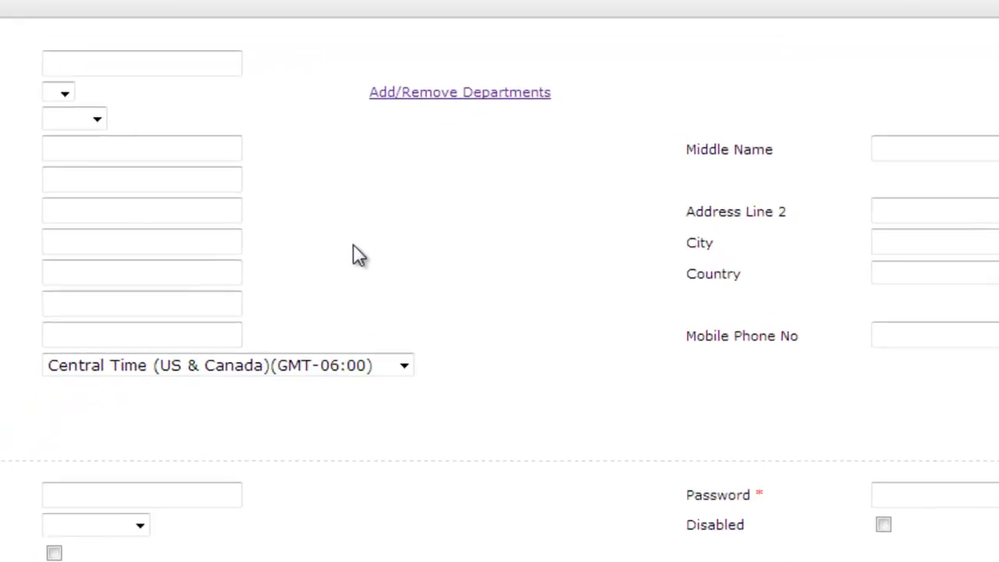
Open department management from the employee form and save a new department named Software deployment.
click(452, 95)
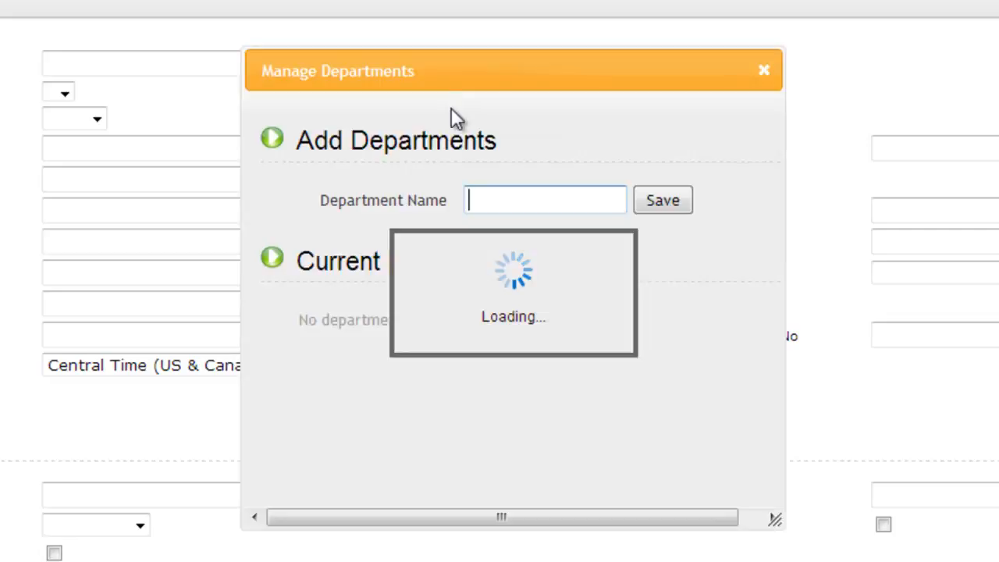
click(488, 202)
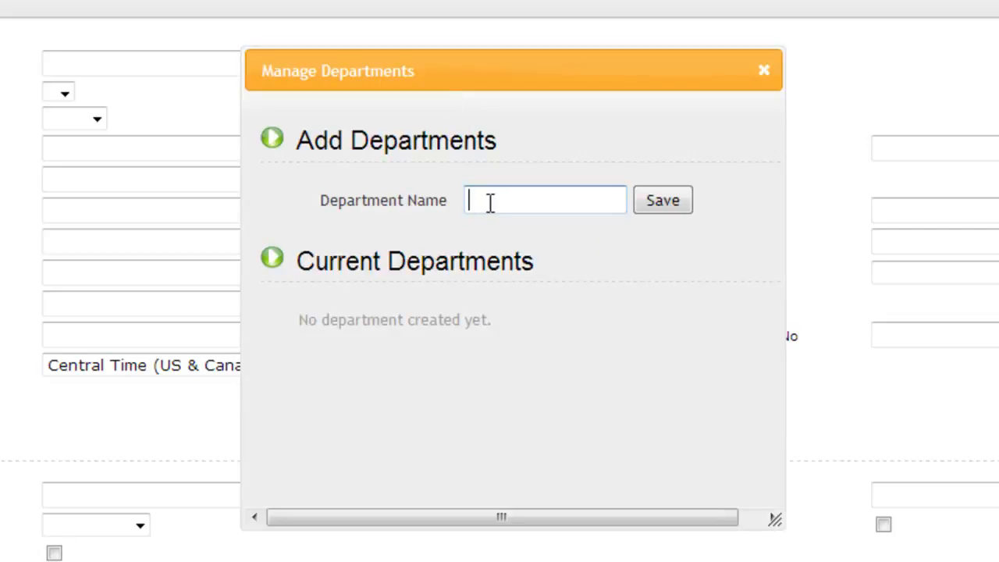
text(Sof)
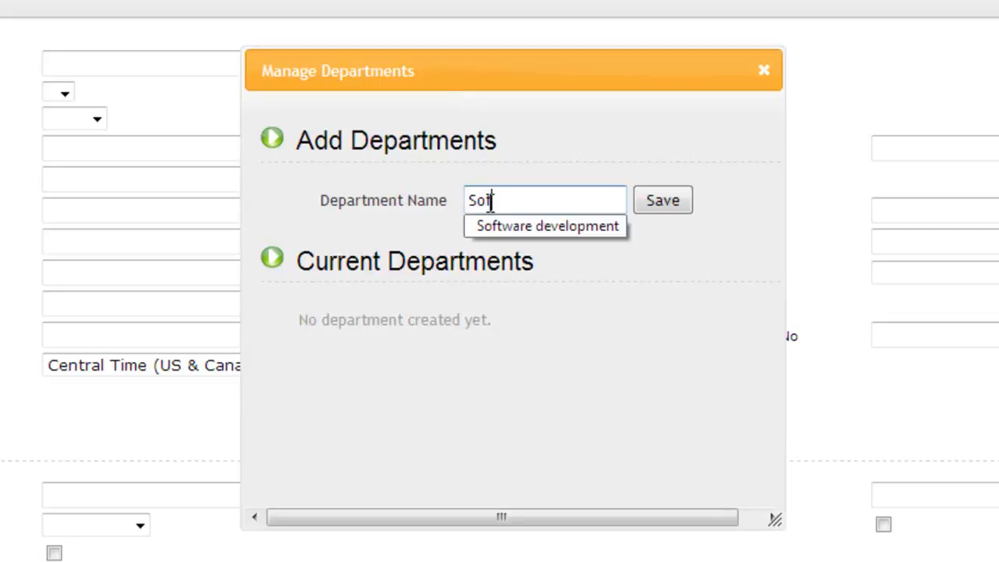
text(tware dep[l)
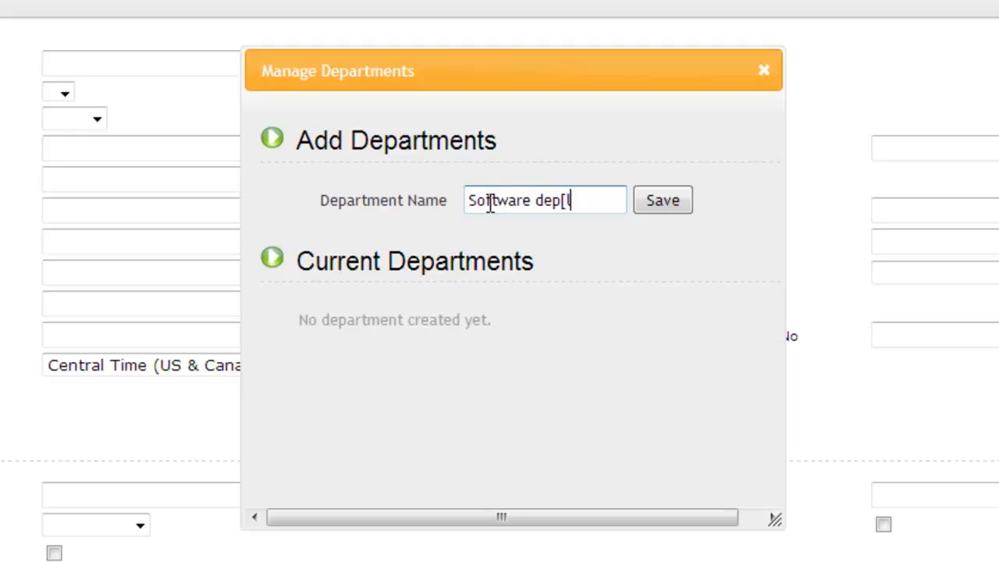
text(oyment)
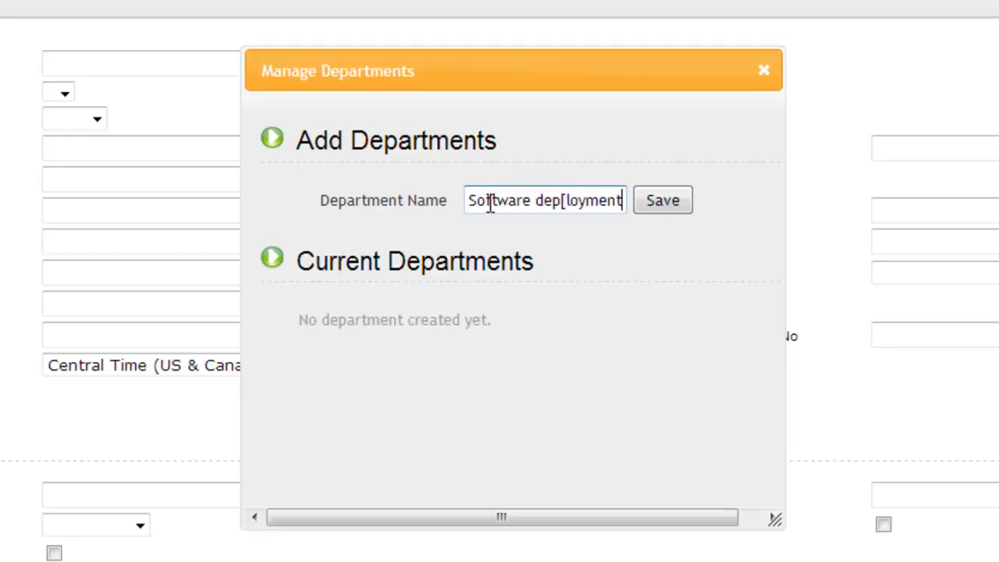
key(Left)
key(Left)
key(Left)
key(Left)
key(Left)
key(Left)
key(Left)
key(Left)
key(Left)
key(Right)
key(Right)
key(Right)
key(BackSpace)
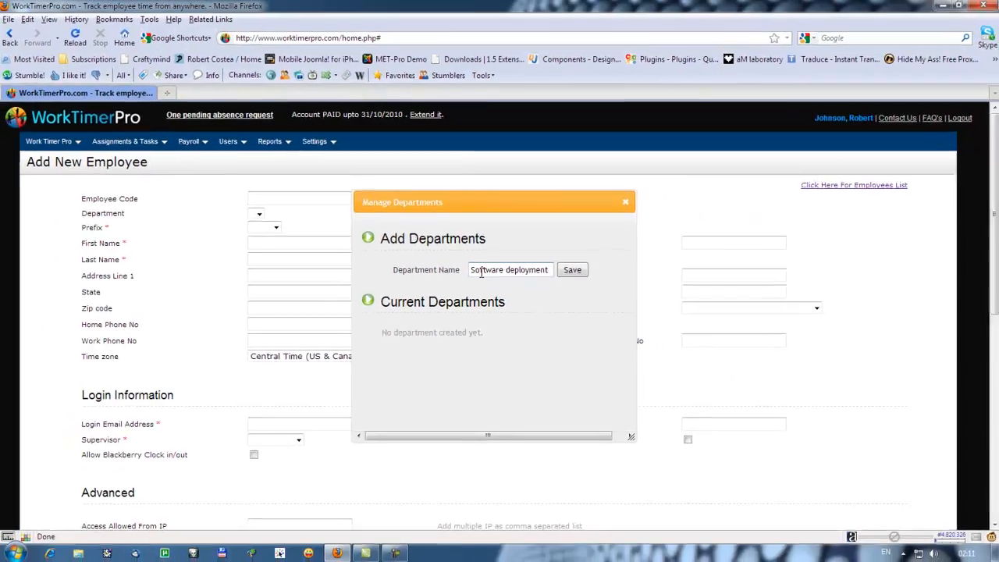
click(572, 269)
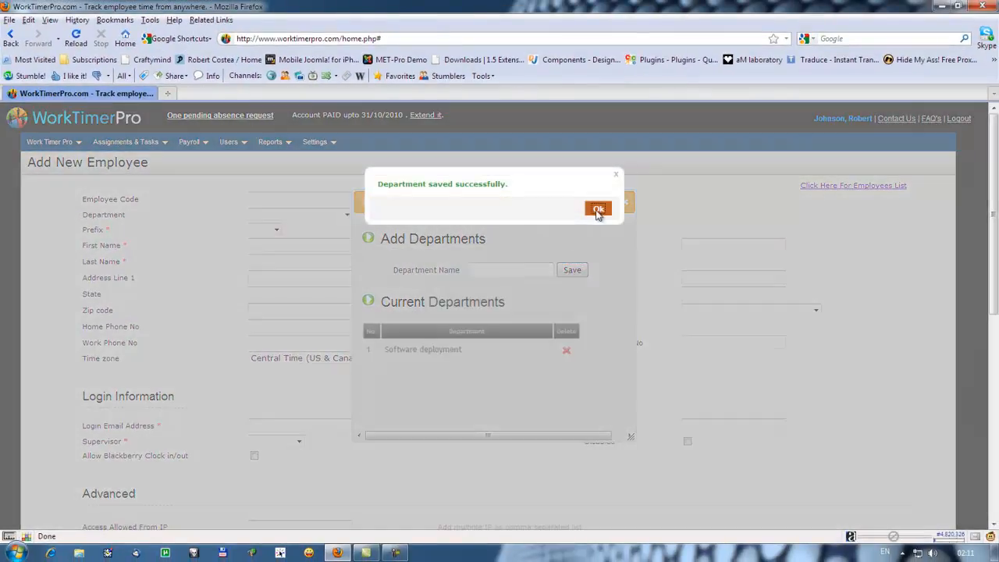
click(598, 209)
Save a second department named Networking and close department management.
click(510, 269)
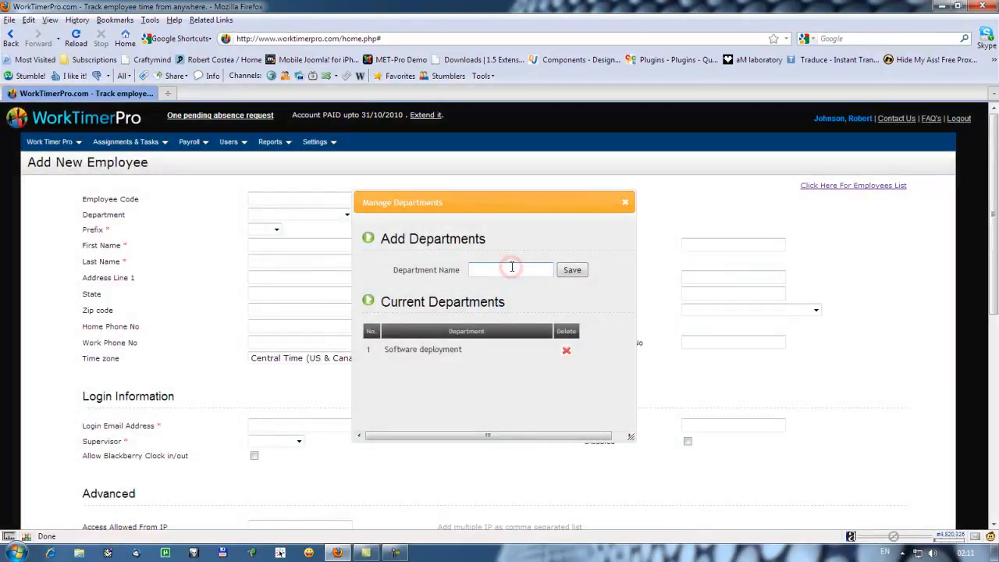
text(Networking)
click(576, 271)
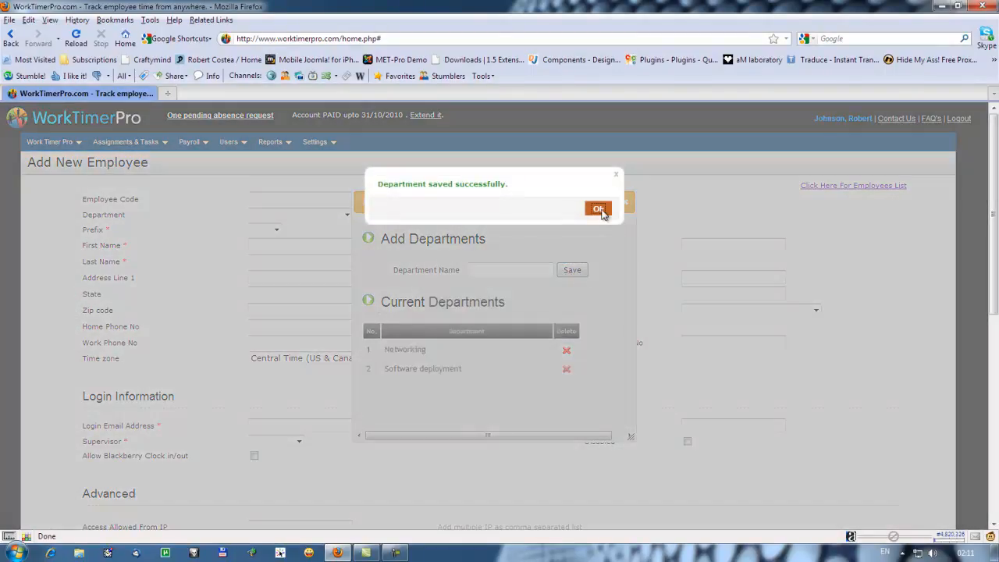
click(598, 209)
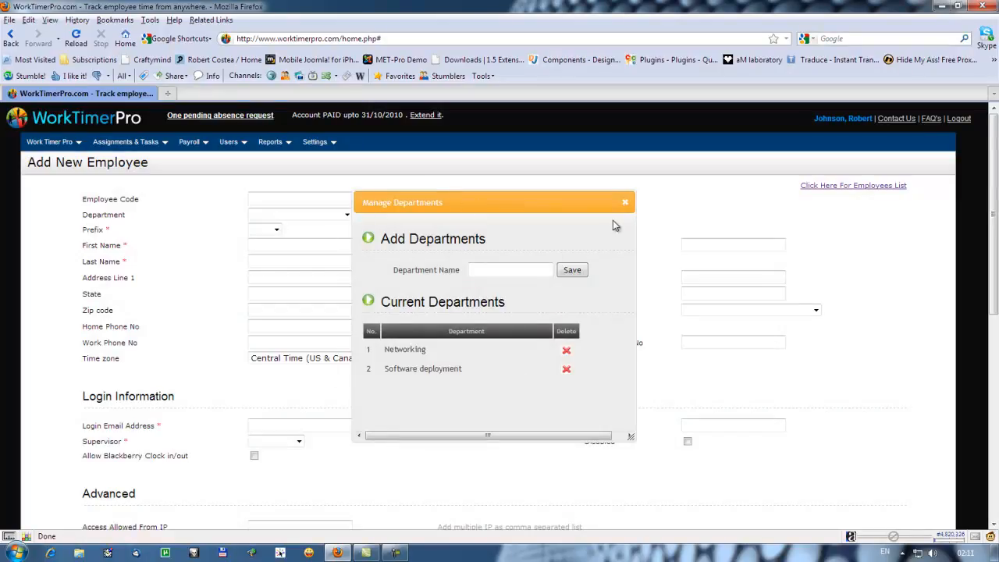
click(624, 203)
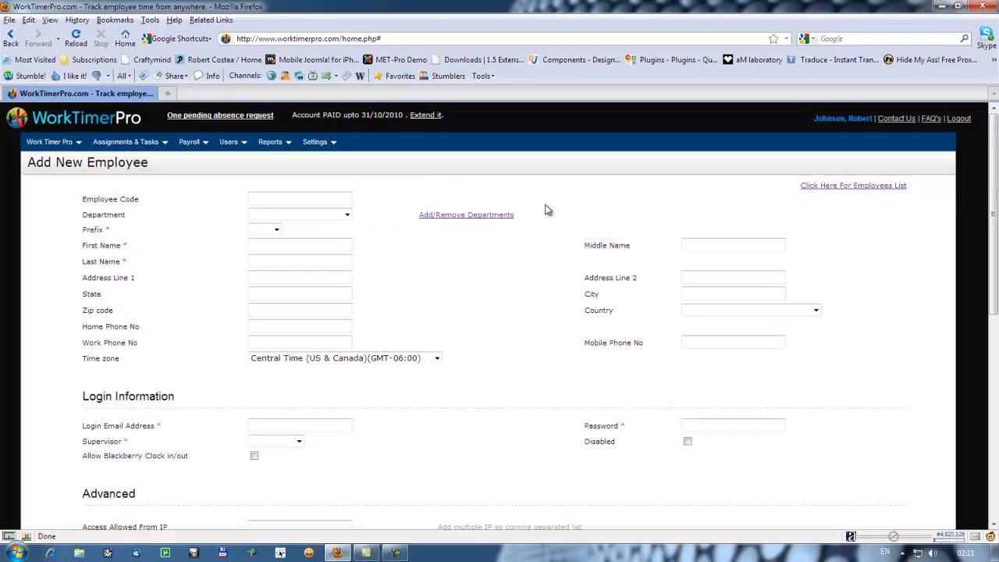
Set the new employee's code to 1, department to Networking and prefix to Mr.
click(287, 198)
text(1)
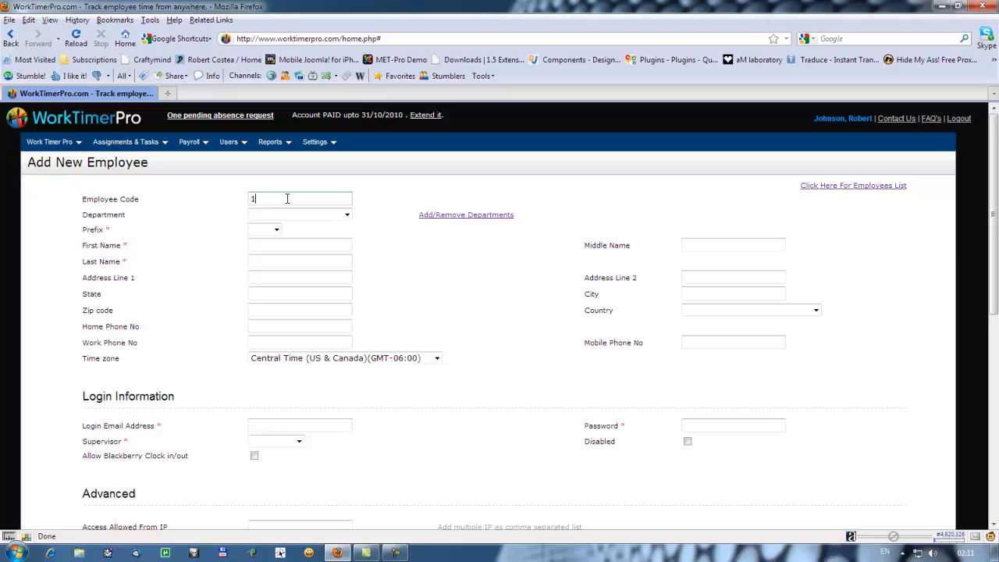
click(346, 214)
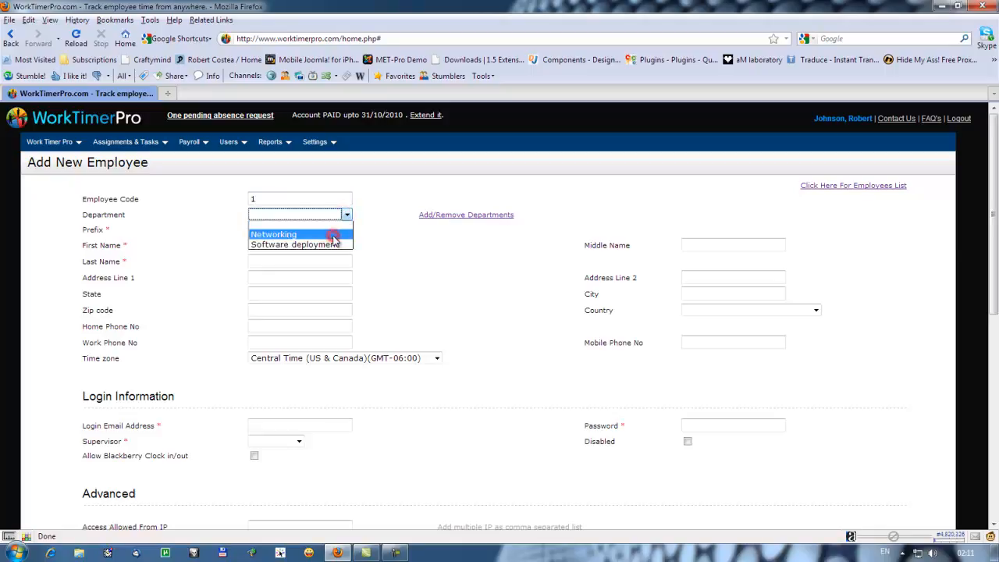
click(334, 235)
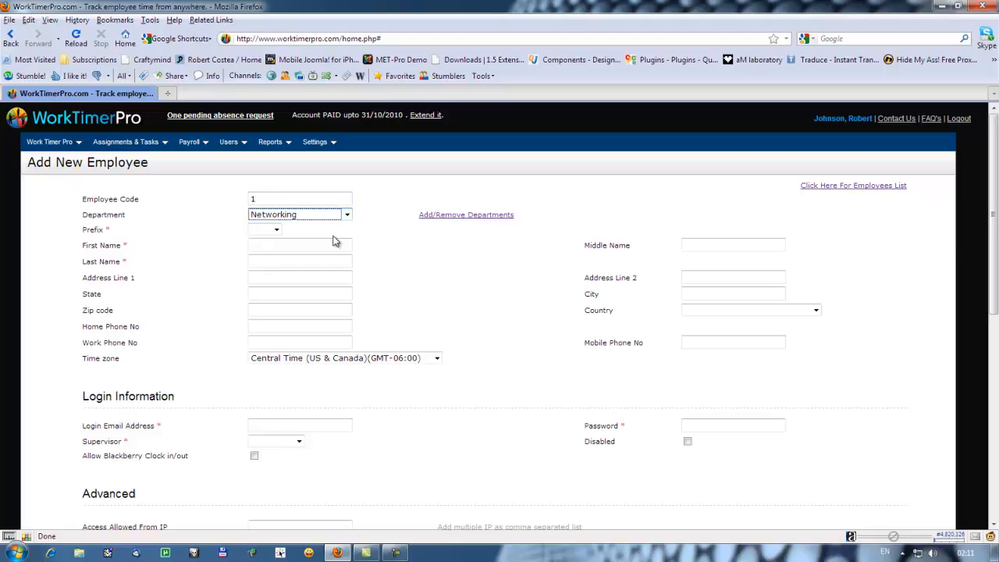
click(257, 230)
click(271, 250)
Enter the new employee's first name and last name.
click(276, 245)
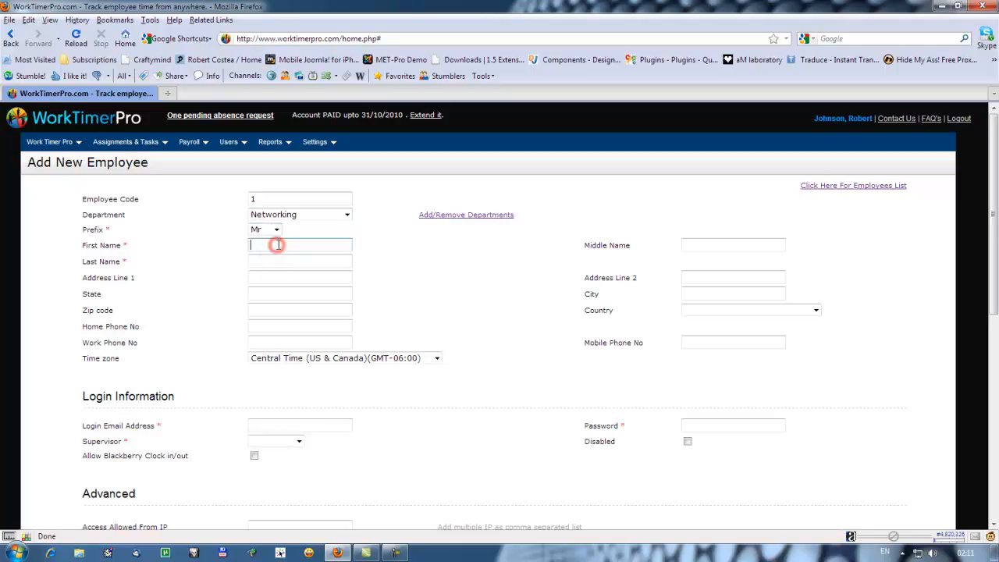
text(Bill)
click(273, 261)
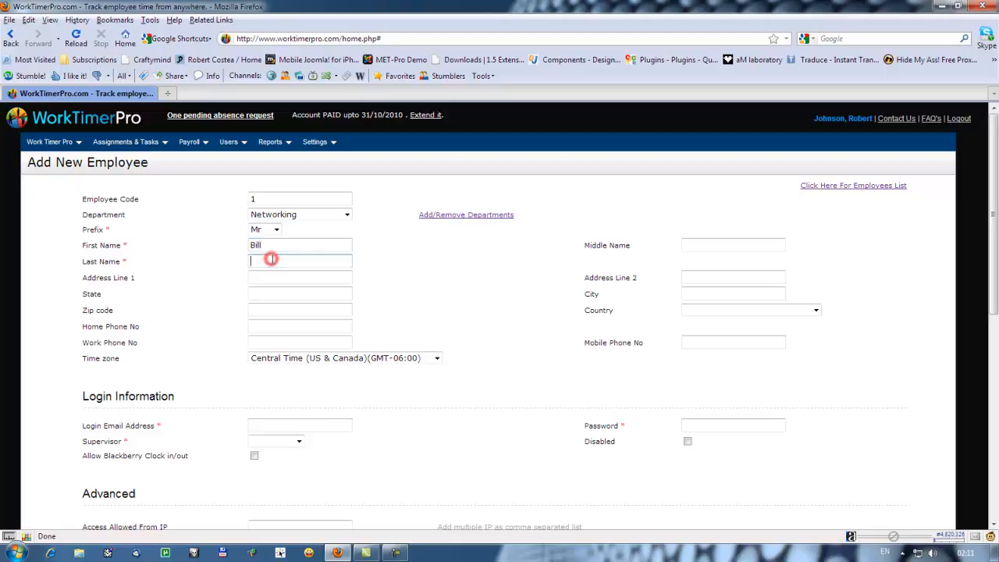
text(Frisell)
Set the employee's state to NY and country to United States.
click(257, 293)
text(NY)
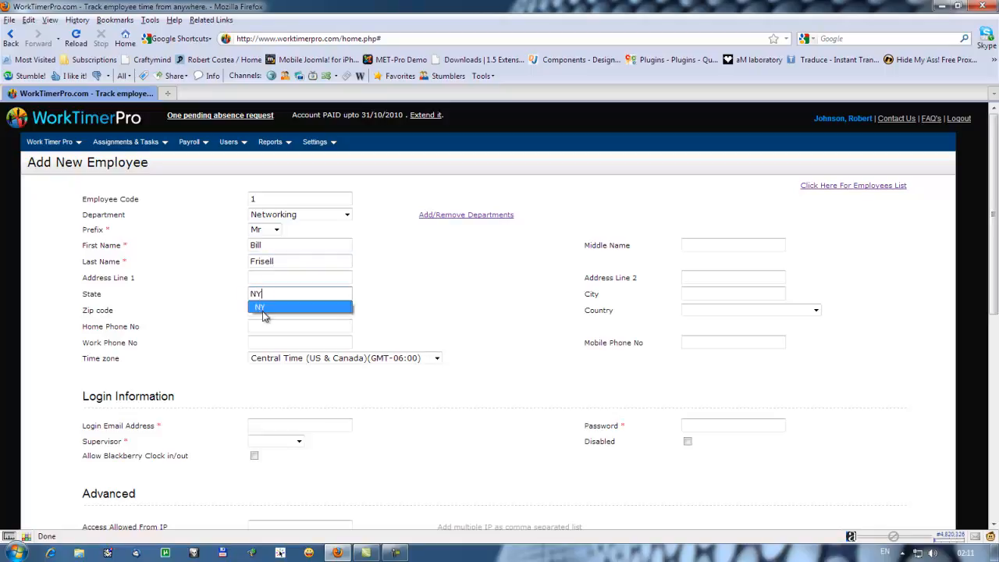
click(263, 309)
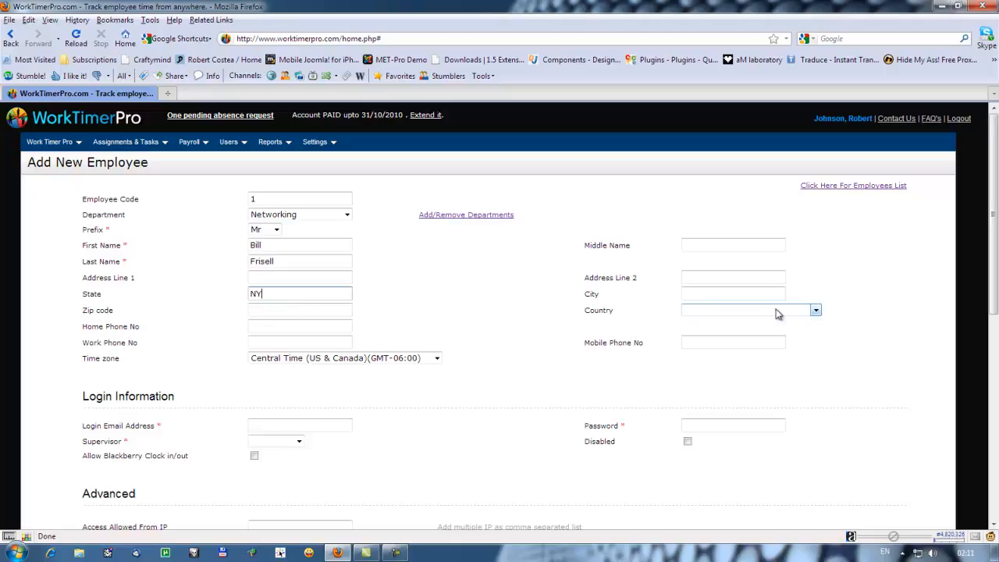
click(816, 310)
click(787, 331)
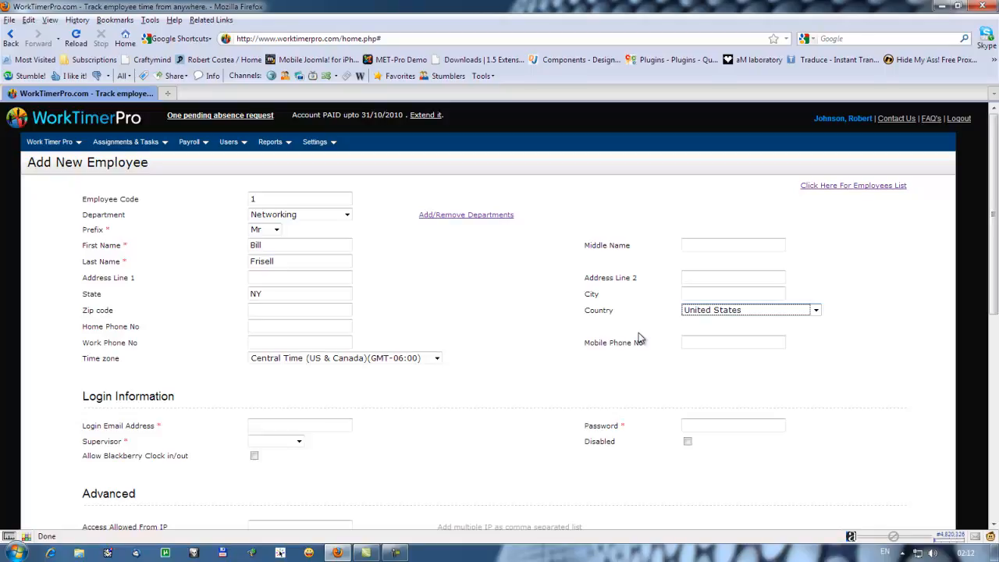
Fill in the employee's login email address and account password.
scroll(639, 338, down, 3)
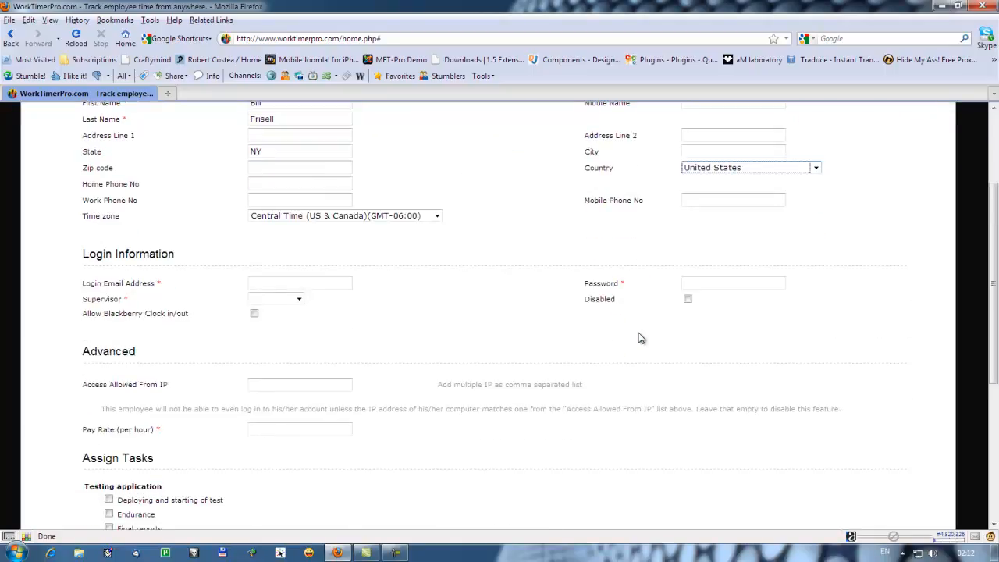
click(313, 282)
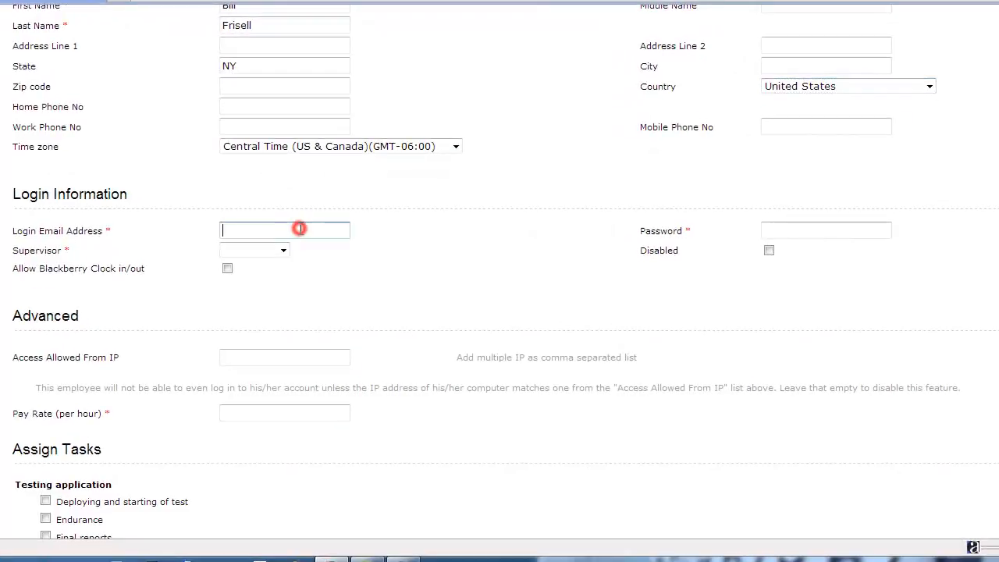
text(bill@test.com)
click(773, 229)
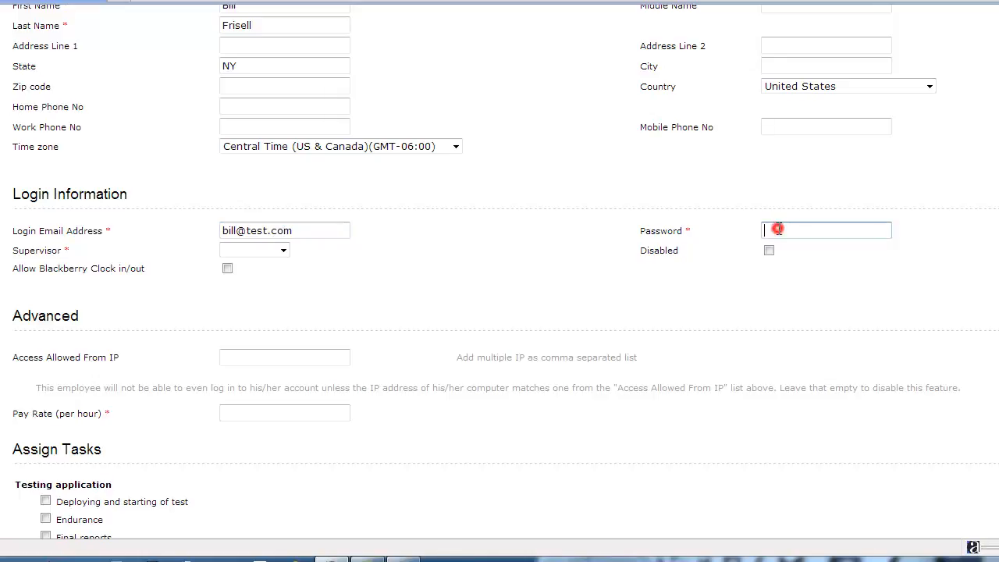
text(test123456)
Assign the listed supervisor to the employee and allow Blackberry clock in/out.
click(284, 250)
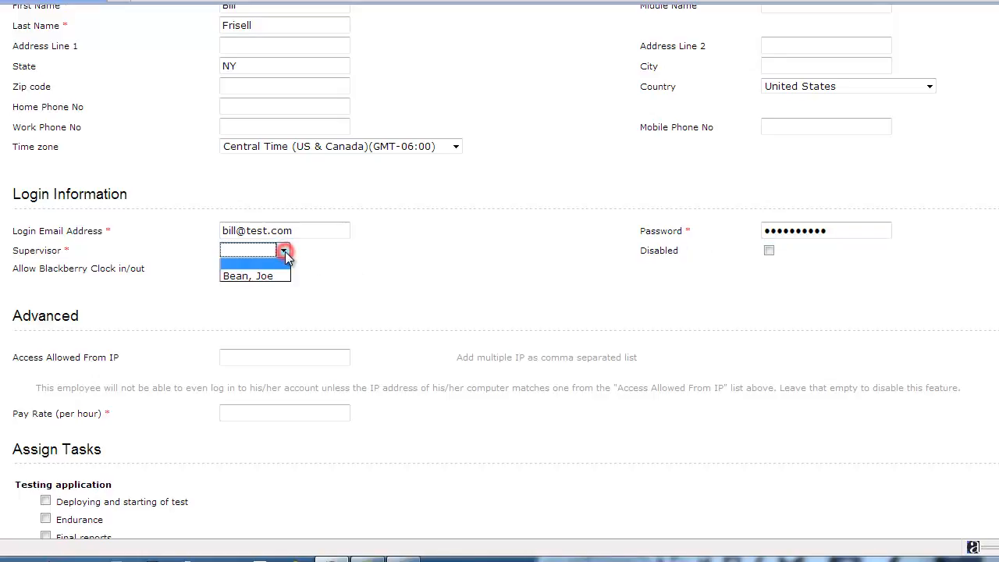
click(277, 274)
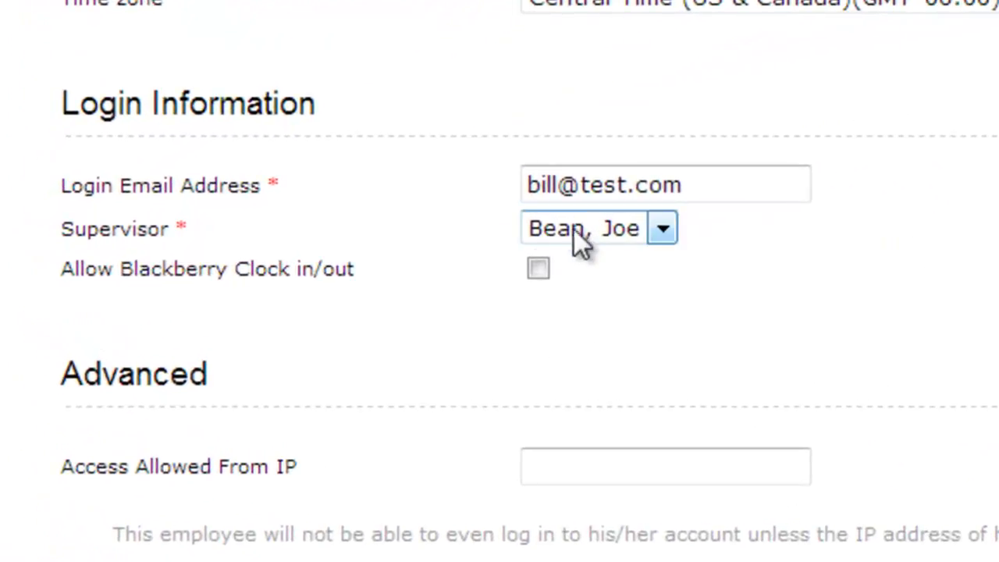
click(535, 273)
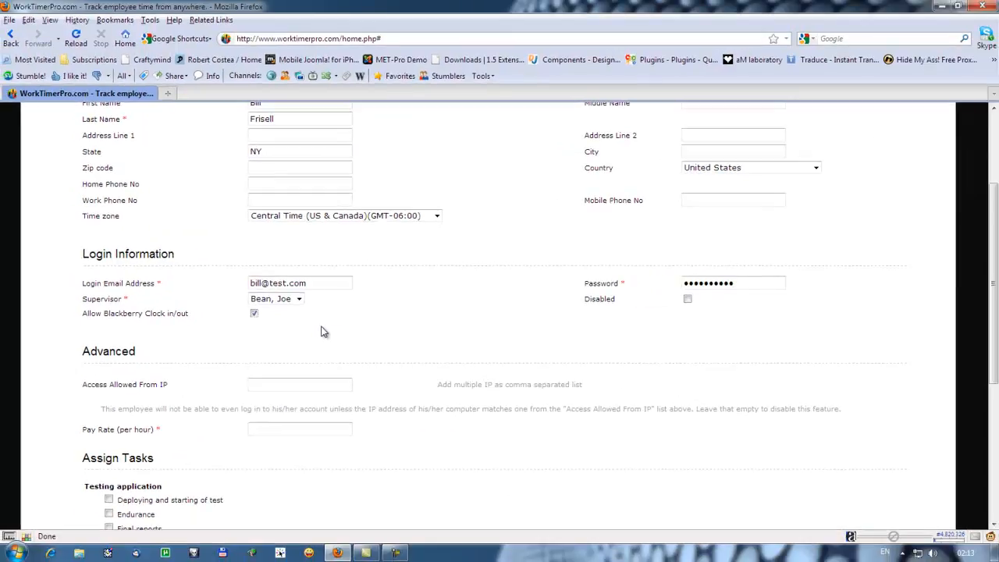
Assign the employee the Deploying and starting of test task and set the hourly pay rate to 12.
scroll(324, 332, down, 3)
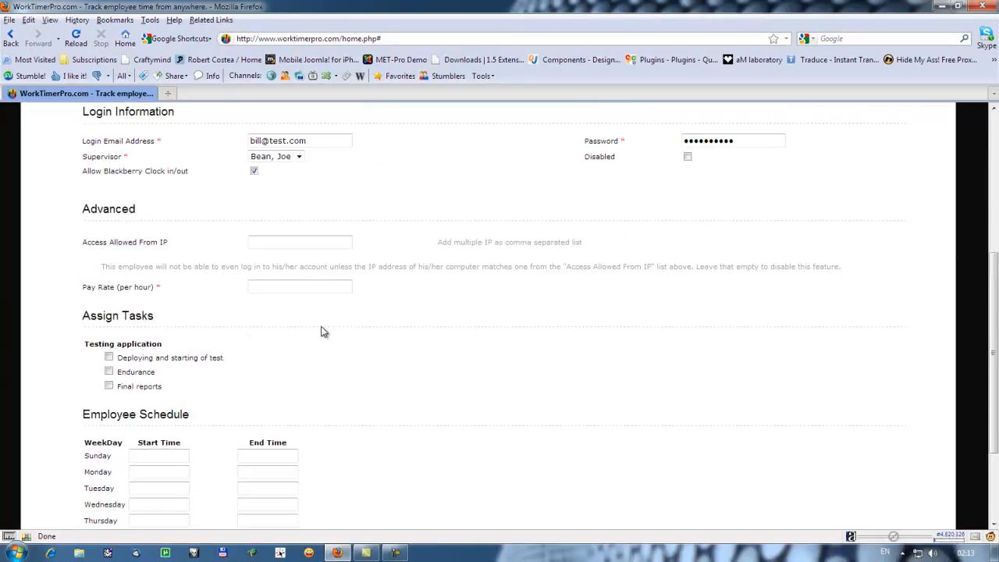
click(109, 357)
click(305, 287)
text(12)
scroll(347, 353, up, 6)
scroll(344, 348, down, 8)
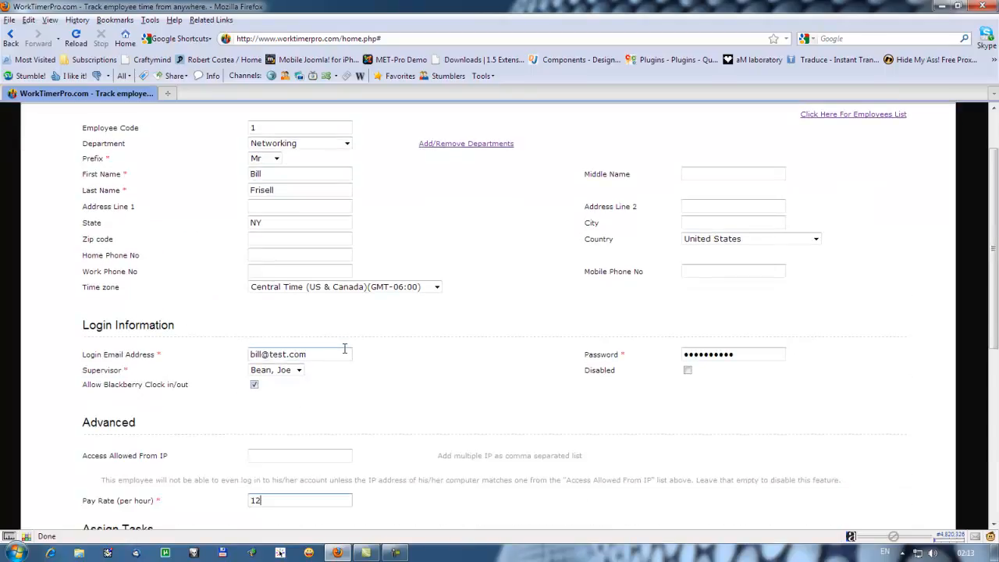
scroll(346, 354, down, 2)
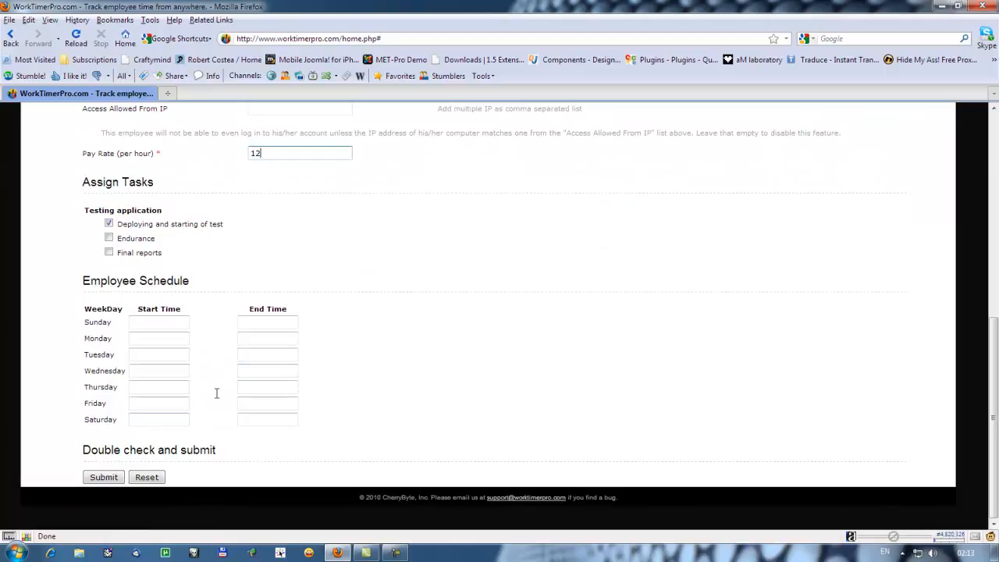
Submit the new employee record, dismiss the confirmation and return to the employees list.
click(110, 477)
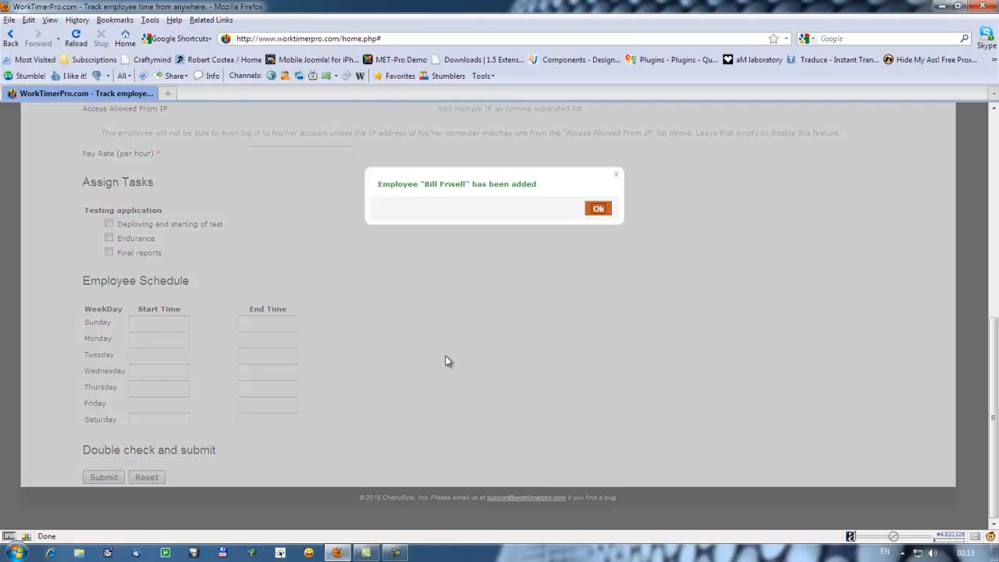
click(598, 207)
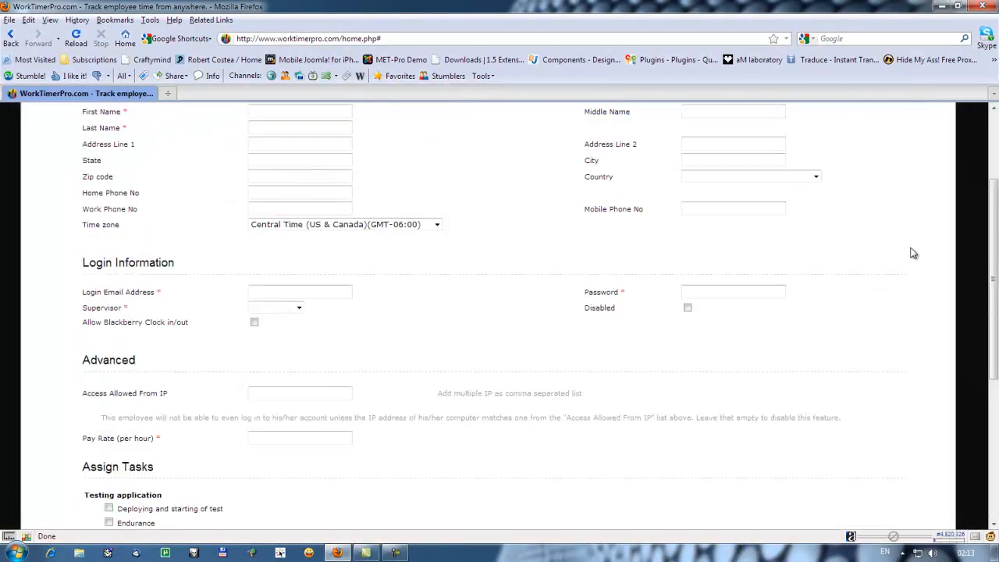
click(865, 190)
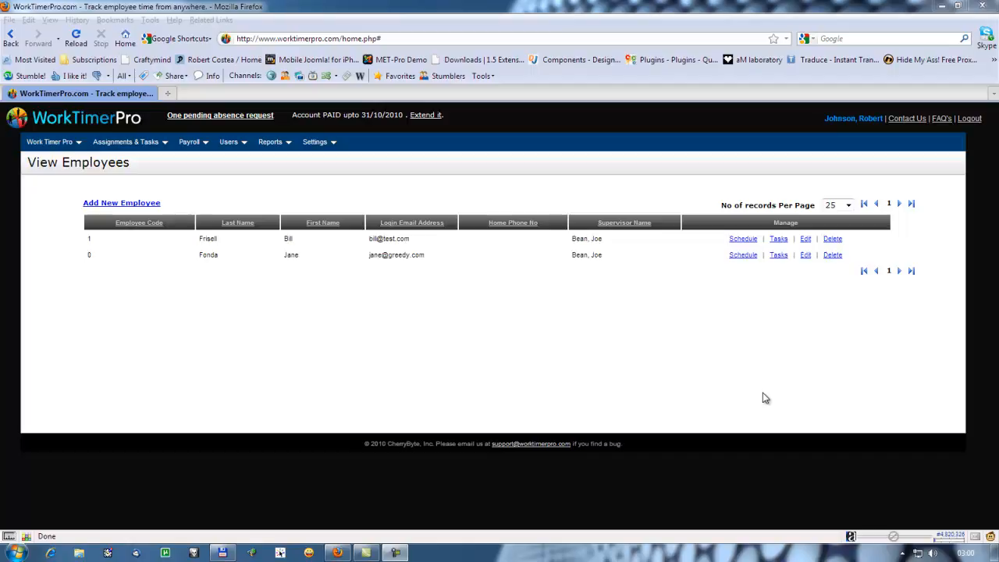
Go to the supervisors list and start a new supervisor record.
click(228, 144)
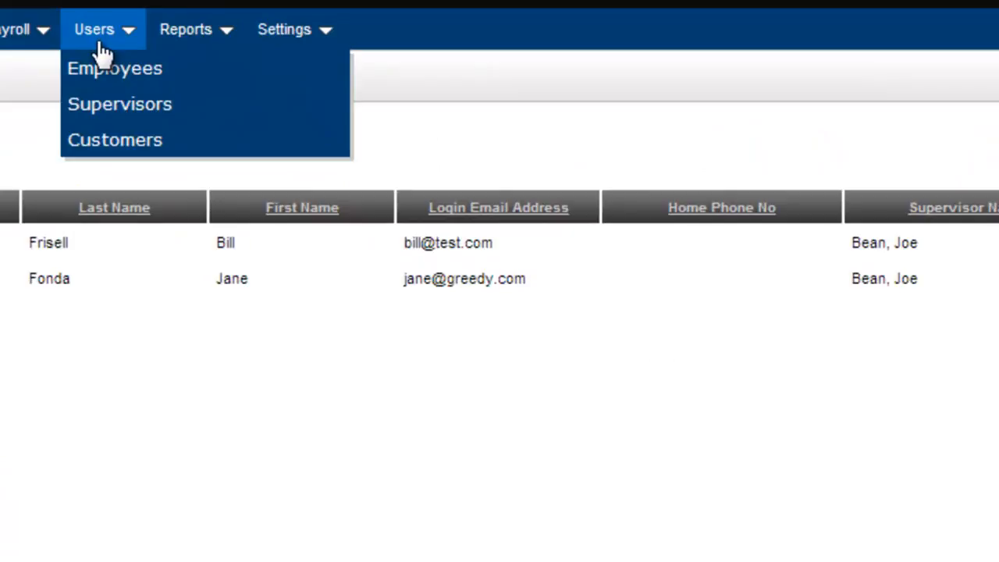
click(104, 103)
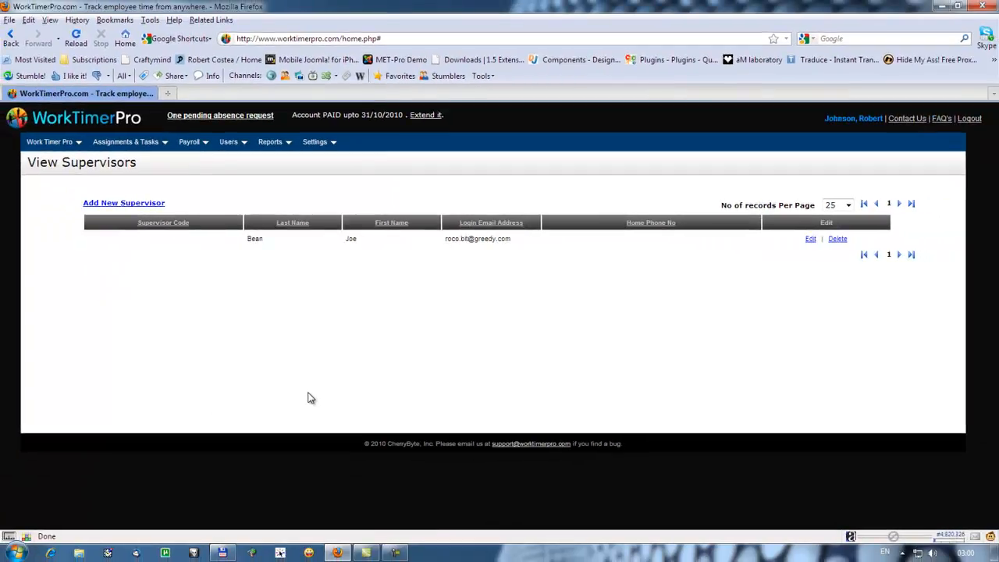
click(125, 207)
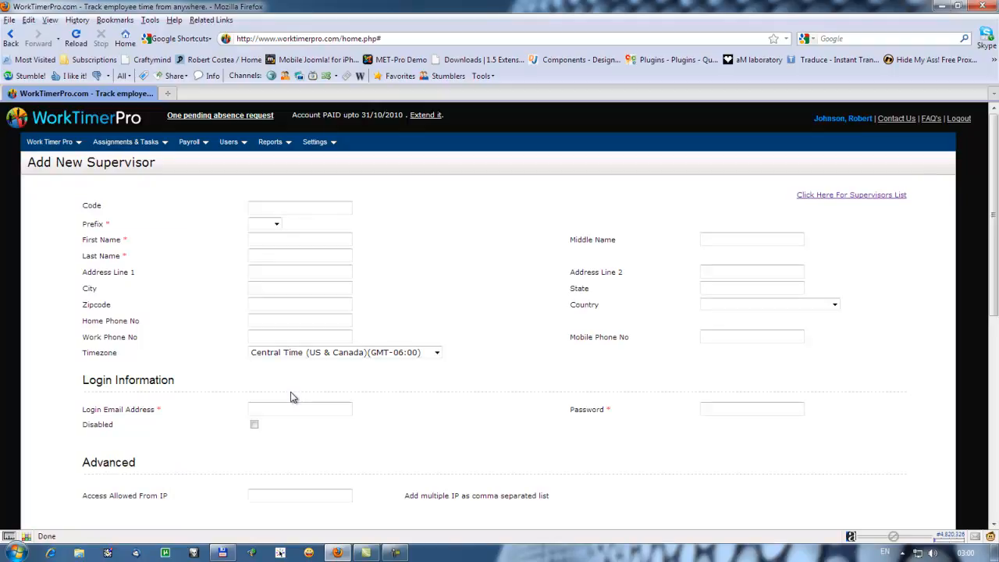
Set the supervisor's code to 3 and prefix to Mr, and enter the supervisor's first and last names.
click(290, 205)
text(3)
click(277, 224)
click(271, 244)
click(270, 239)
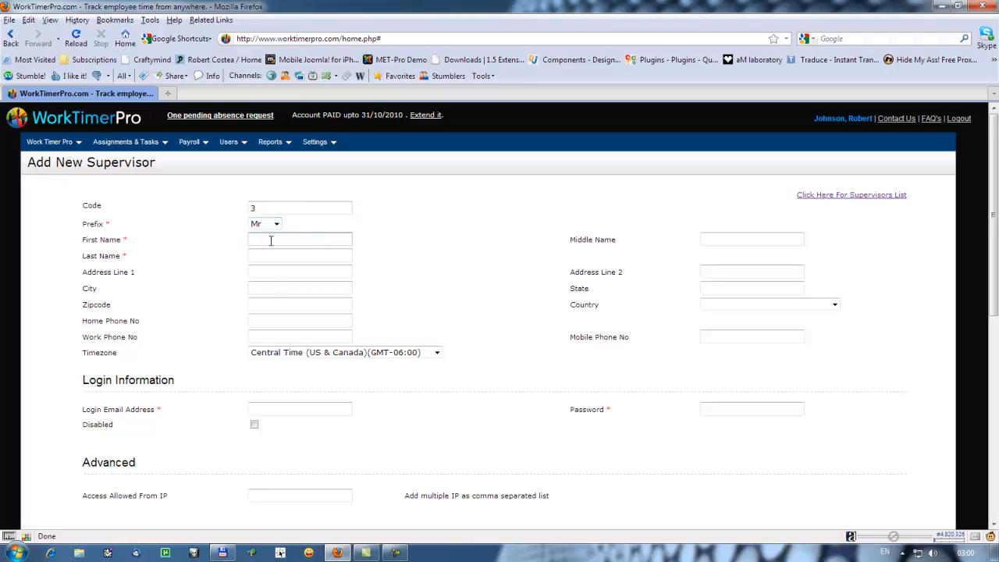
click(273, 256)
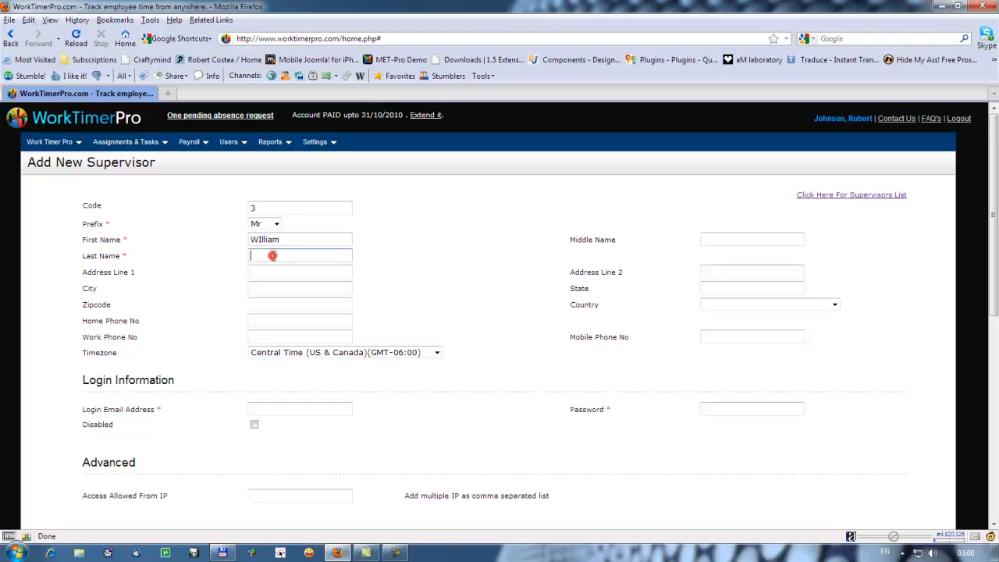
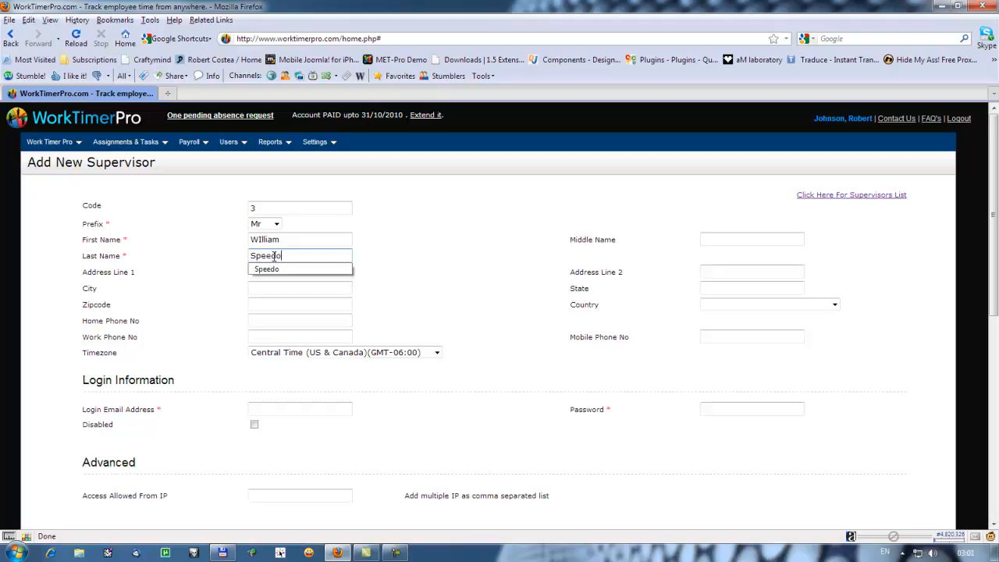
Set the supervisor's city to NY and country to United States.
click(266, 289)
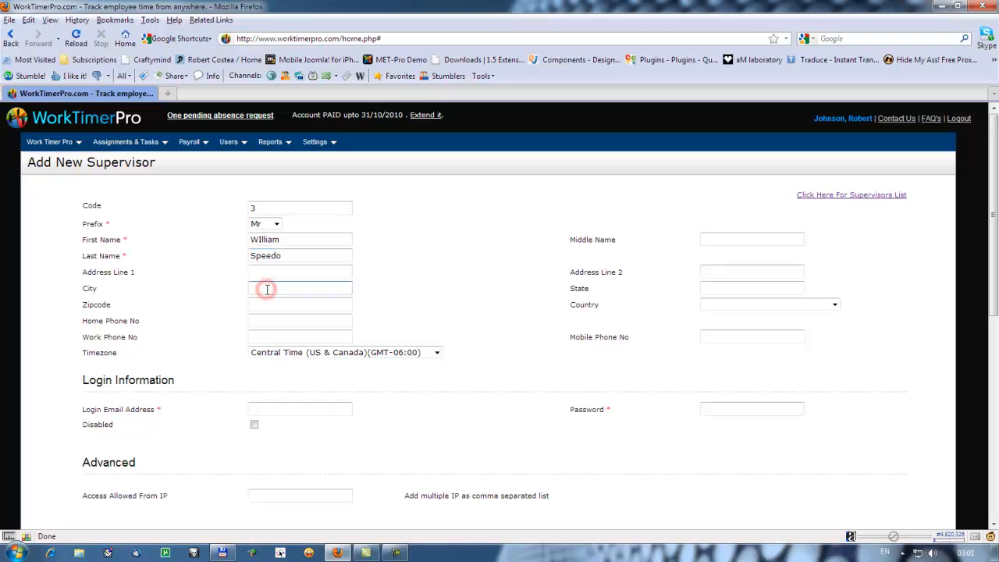
text(NY)
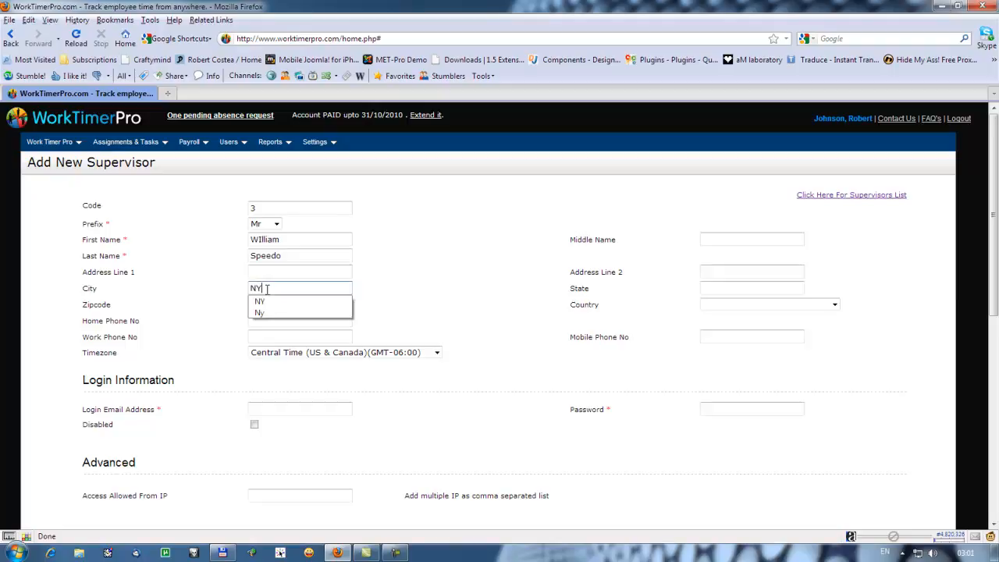
click(270, 301)
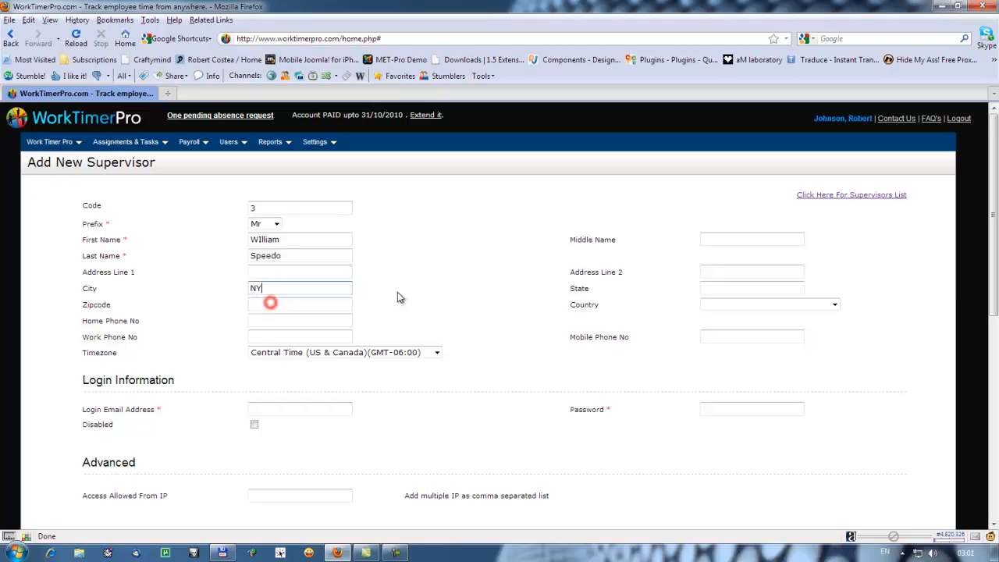
click(843, 308)
click(793, 323)
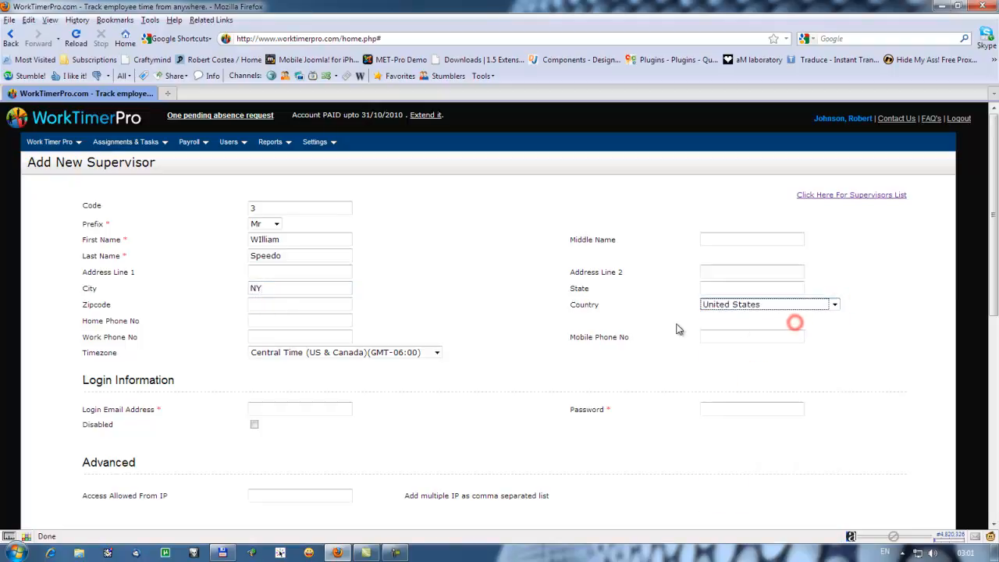
Fill in the supervisor's login email address and account password.
click(281, 410)
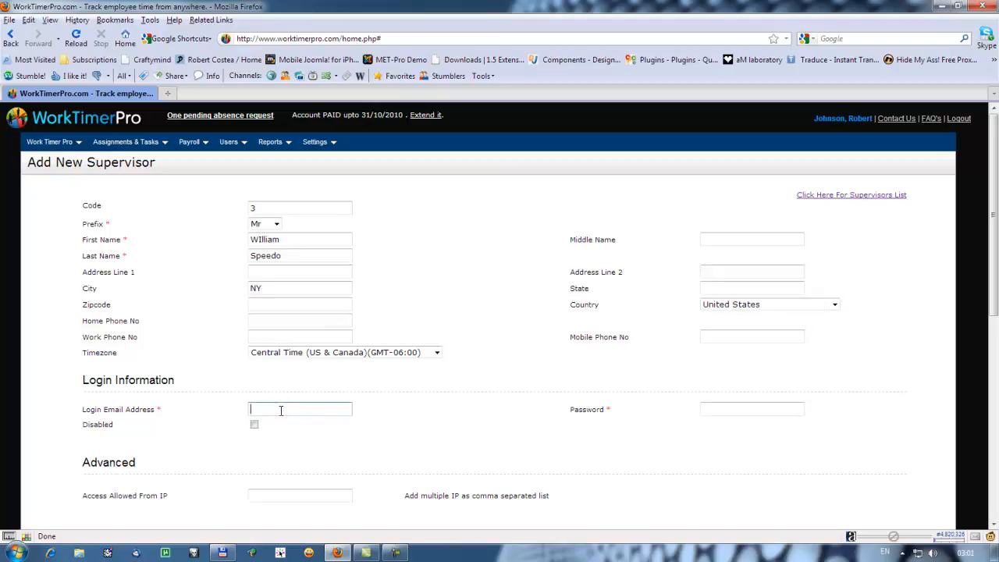
text(will@test.com)
key(Tab)
text(••••••••••)
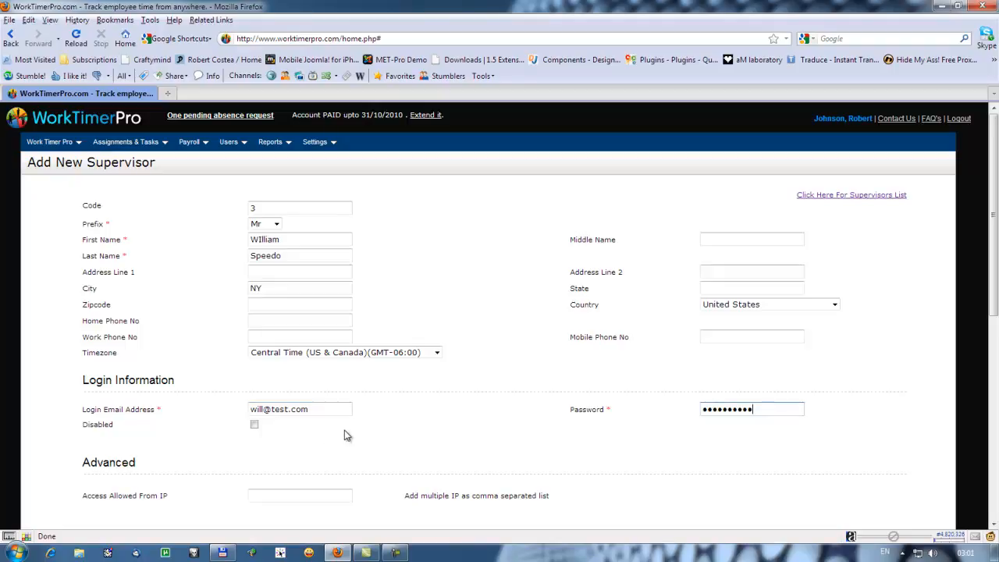
Remove the supervisor's Pay Your Bill, Billing History and Change Password permissions and both Payroll permissions.
scroll(347, 435, down, 8)
scroll(348, 436, down, 2)
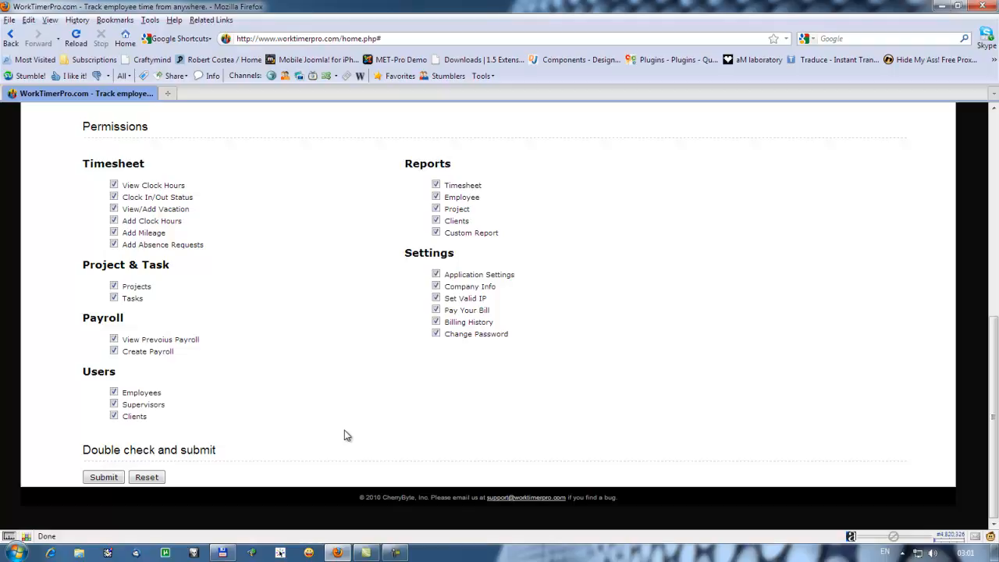
click(436, 311)
click(436, 322)
click(436, 334)
click(114, 339)
click(116, 352)
Restore the supervisor's Pay Your Bill, Billing History and Change Password permissions and both Payroll permissions.
scroll(277, 391, up, 5)
scroll(279, 390, up, 2)
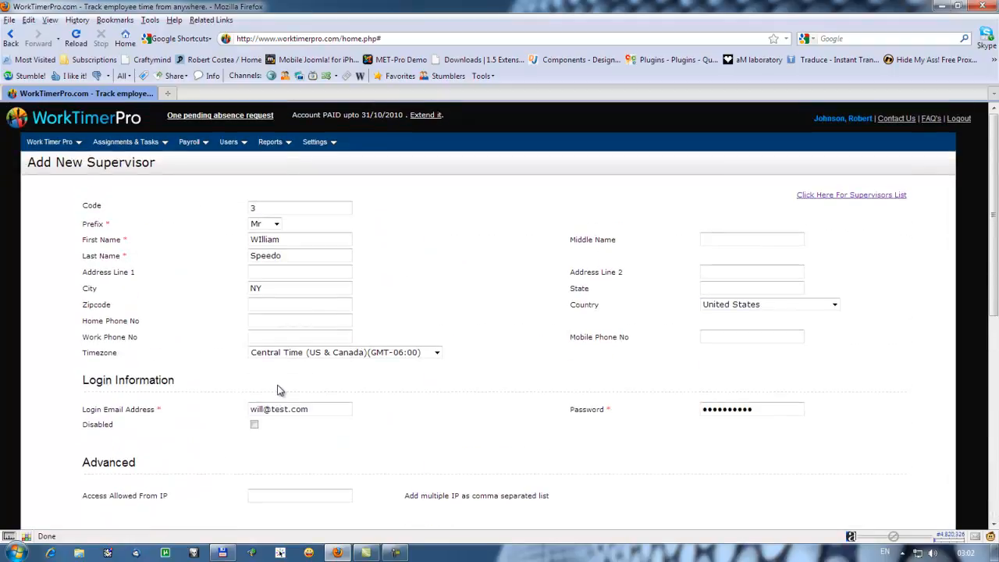
click(189, 142)
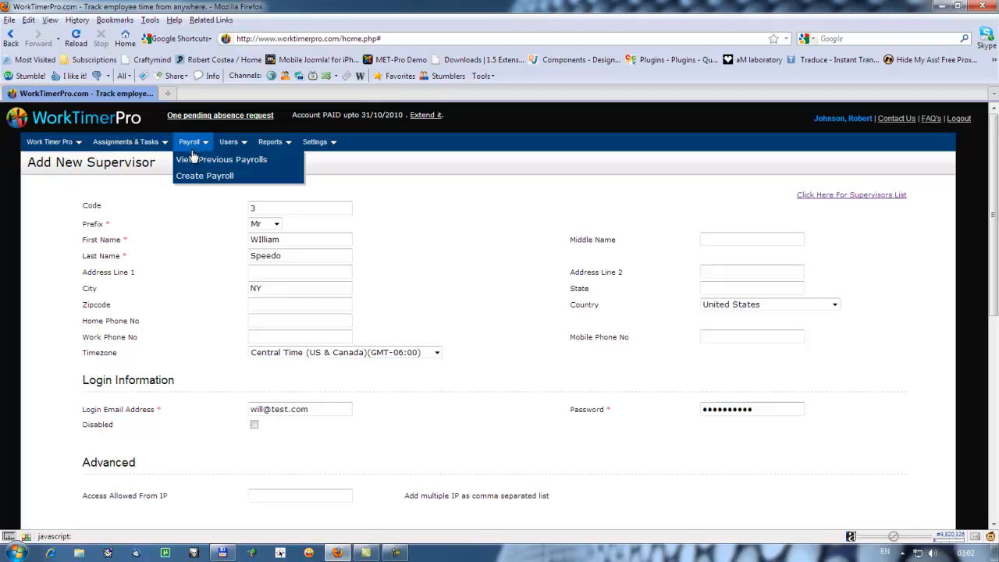
scroll(202, 295, down, 10)
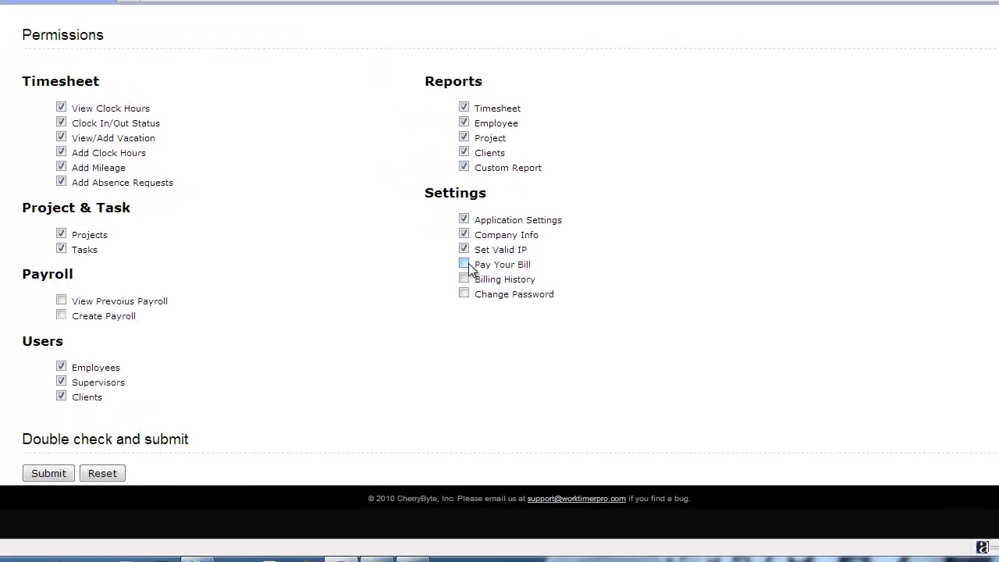
click(464, 264)
click(464, 278)
click(464, 293)
click(61, 300)
click(61, 315)
Submit the new supervisor record, dismiss the confirmation and return to the supervisors list.
click(50, 471)
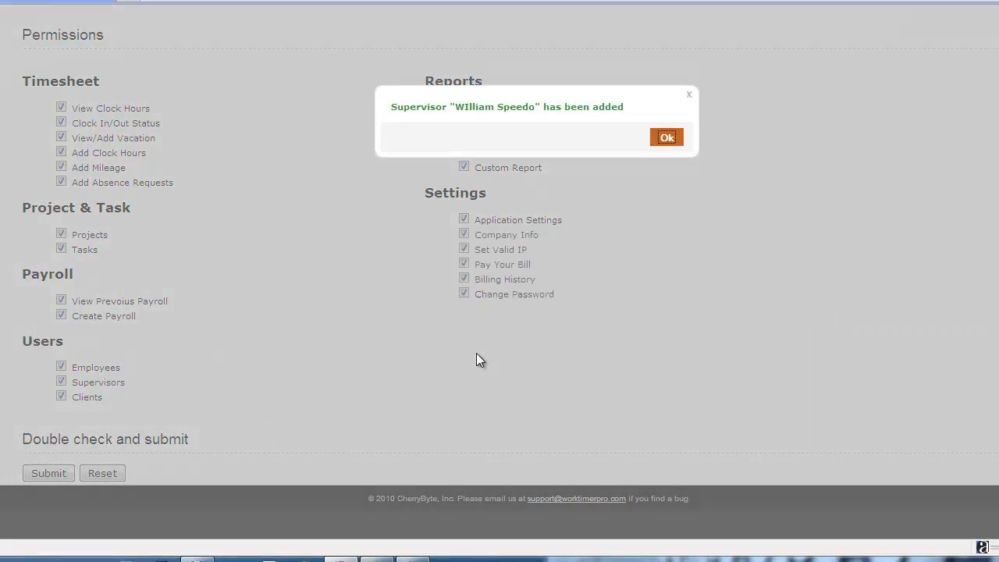
click(669, 138)
scroll(742, 235, up, 10)
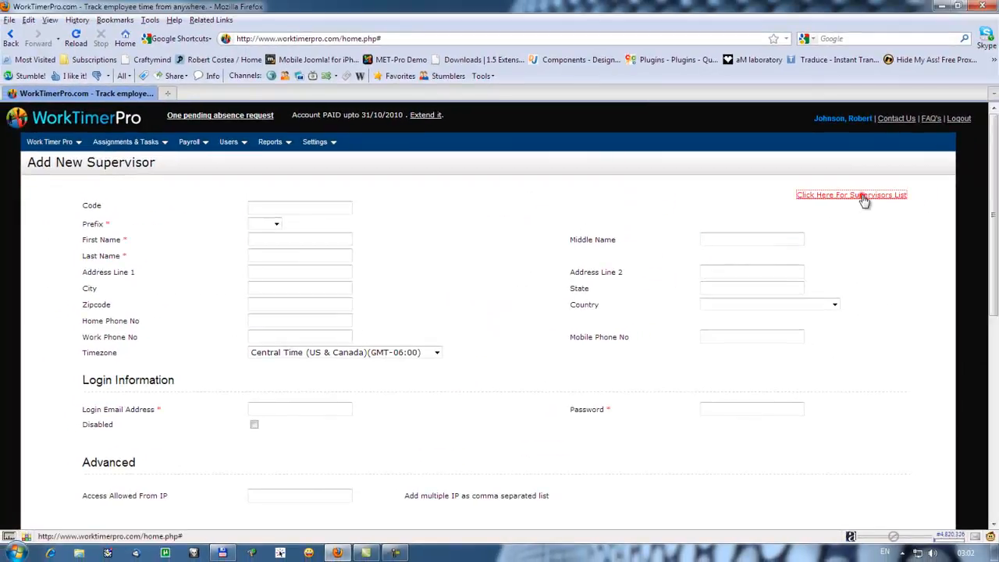
click(862, 197)
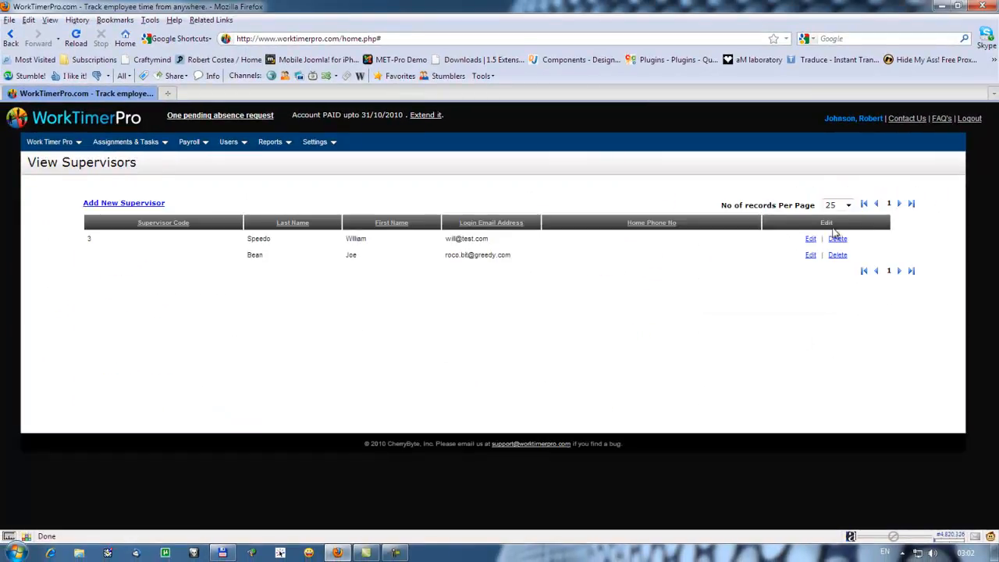